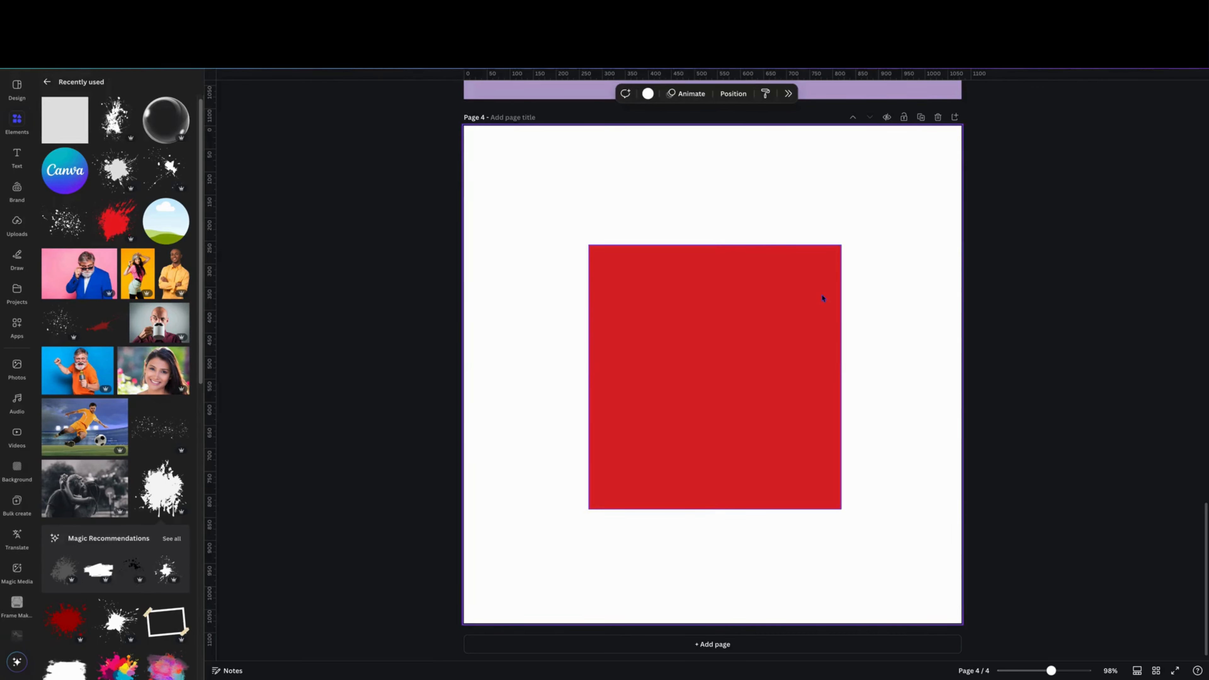
# - Align the red square to the middle and centre of the page, and recolour it yellow
pyautogui.click(904, 93)
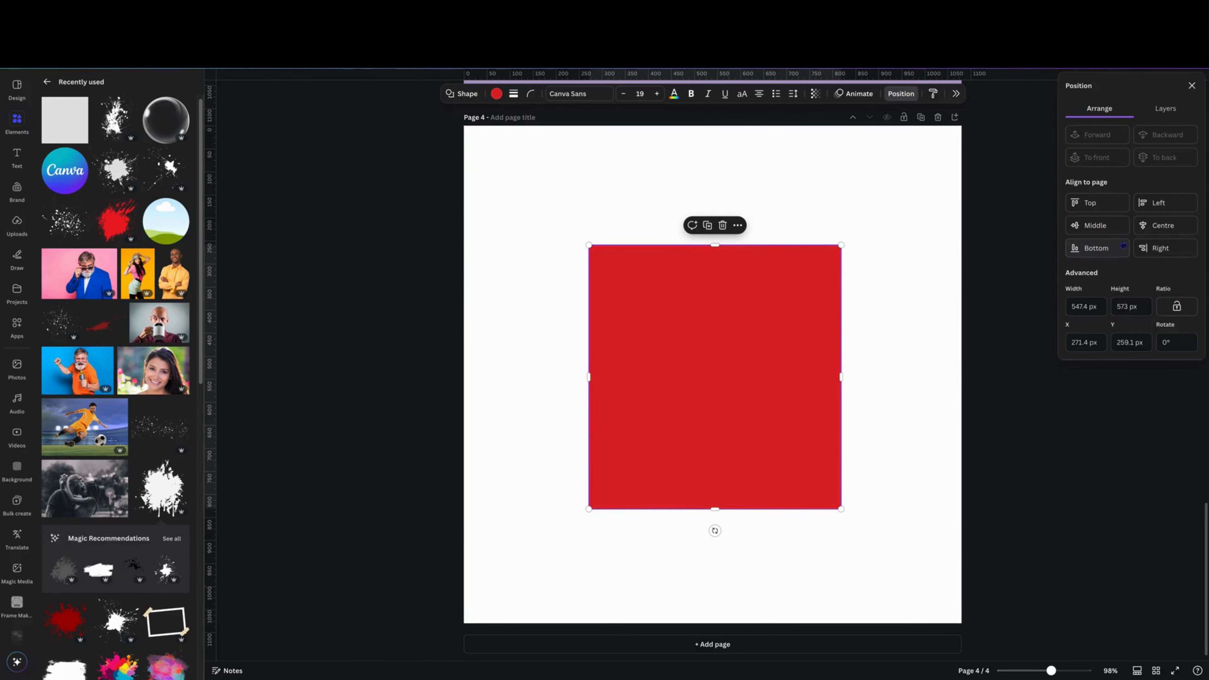
pyautogui.click(1118, 225)
pyautogui.click(1162, 226)
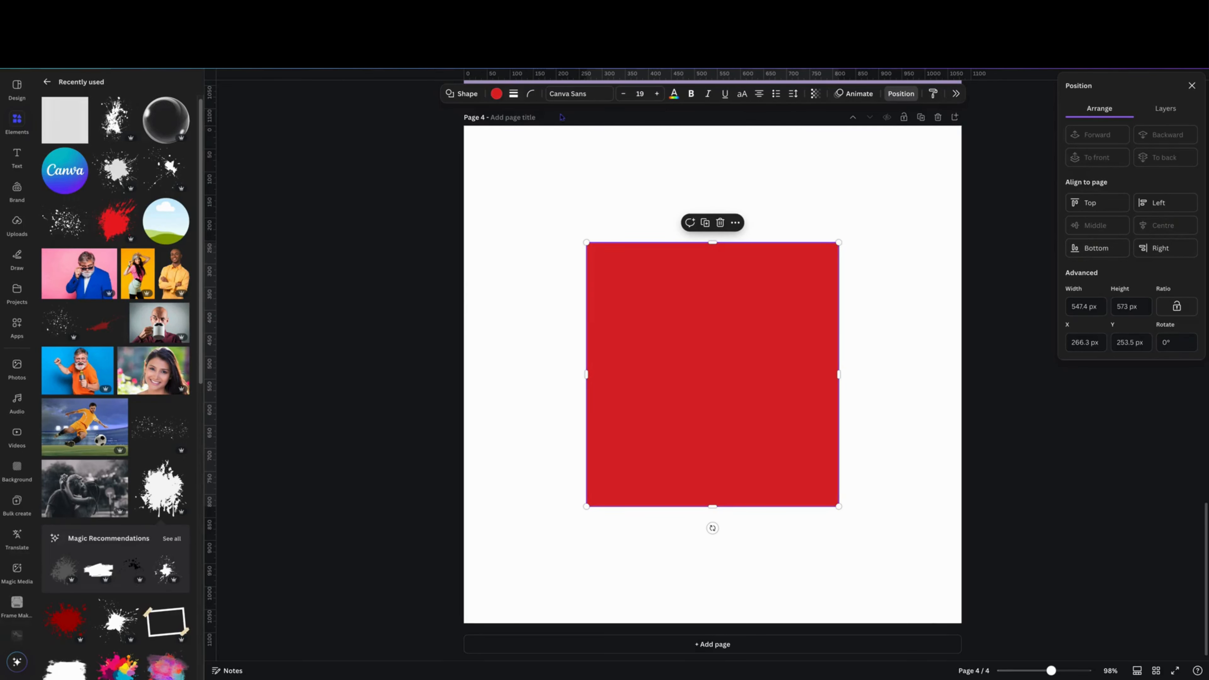
pyautogui.click(497, 94)
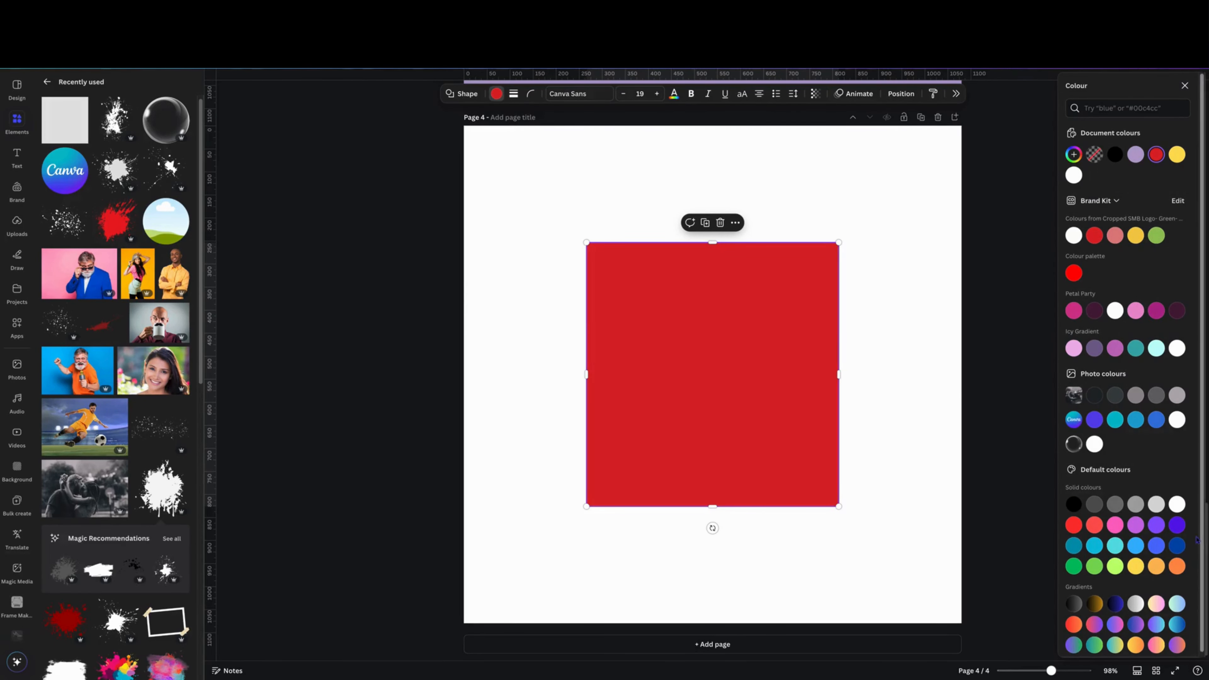
pyautogui.click(1136, 566)
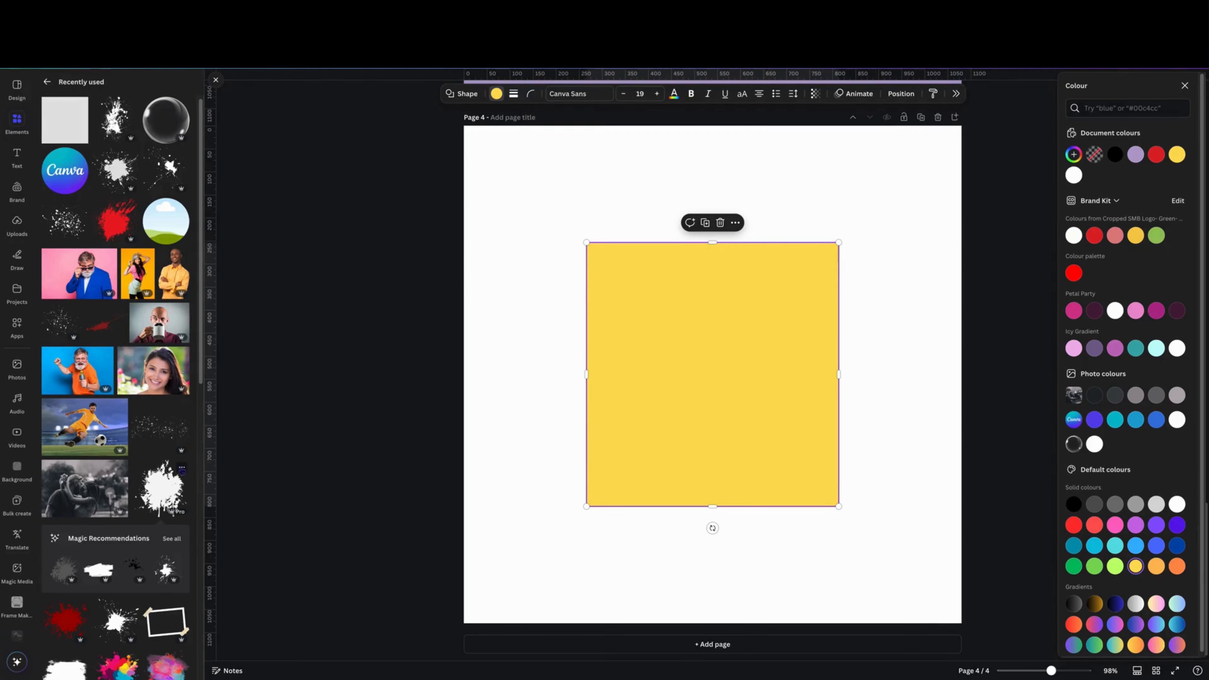
# - Add the White Ink Splatter graphic on top of the yellow rectangle
pyautogui.click(181, 470)
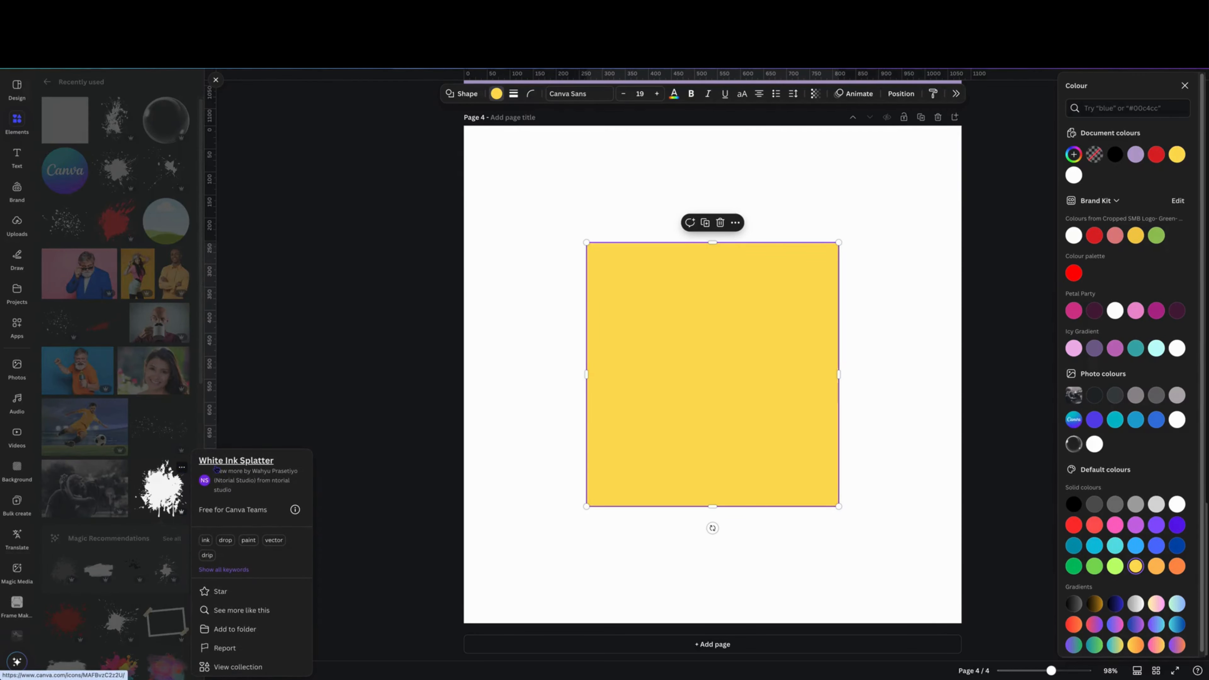
pyautogui.click(167, 494)
pyautogui.click(169, 492)
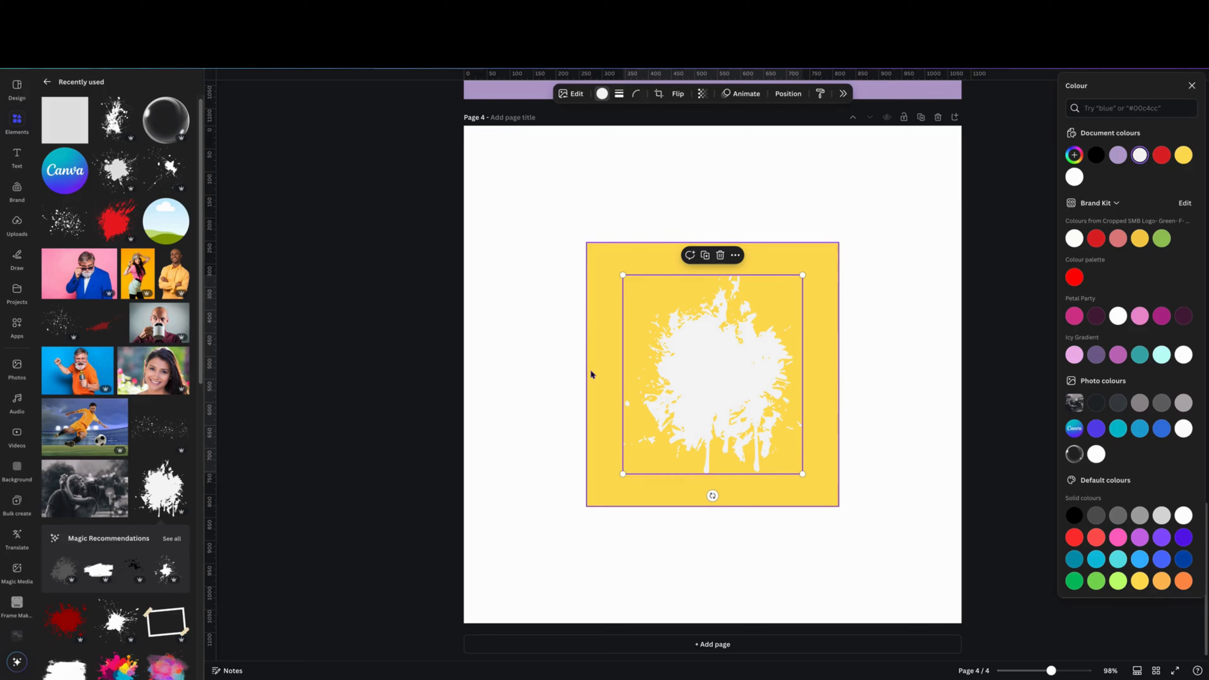
# - Shrink the yellow rectangle from all four sides so it fits more closely around the white splatter
pyautogui.click(596, 353)
pyautogui.moveTo(588, 374); pyautogui.dragTo(611, 371)
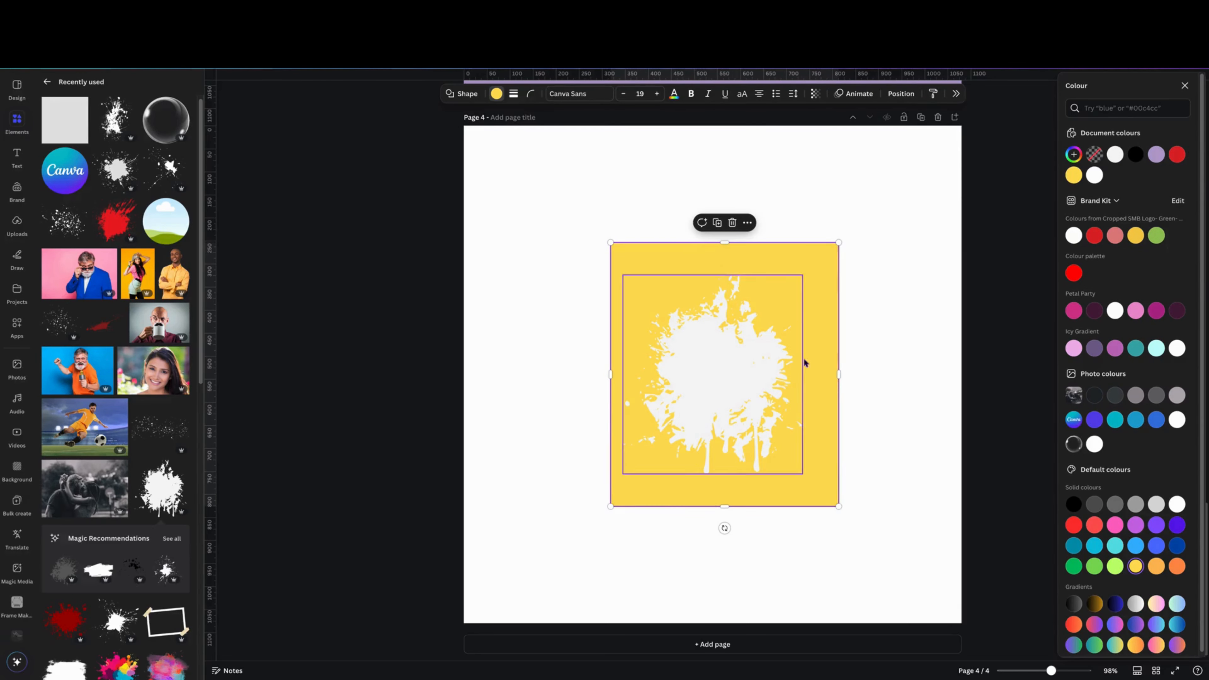
pyautogui.moveTo(837, 370); pyautogui.dragTo(816, 374)
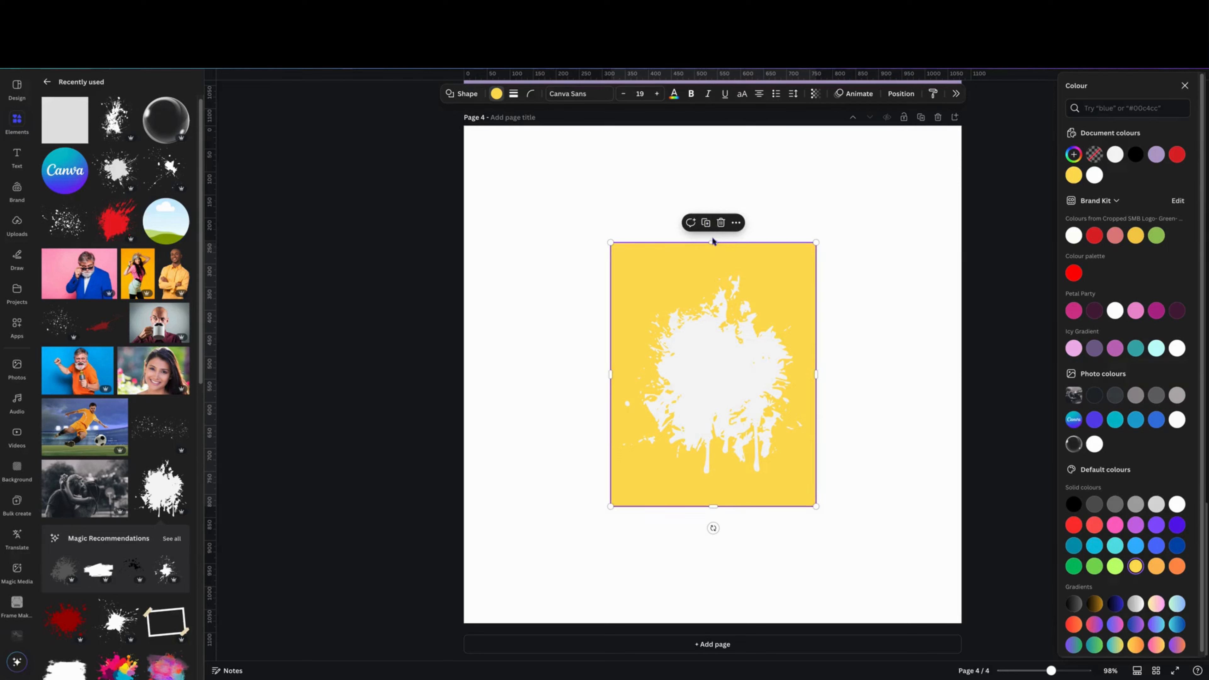
pyautogui.moveTo(713, 243); pyautogui.dragTo(714, 256)
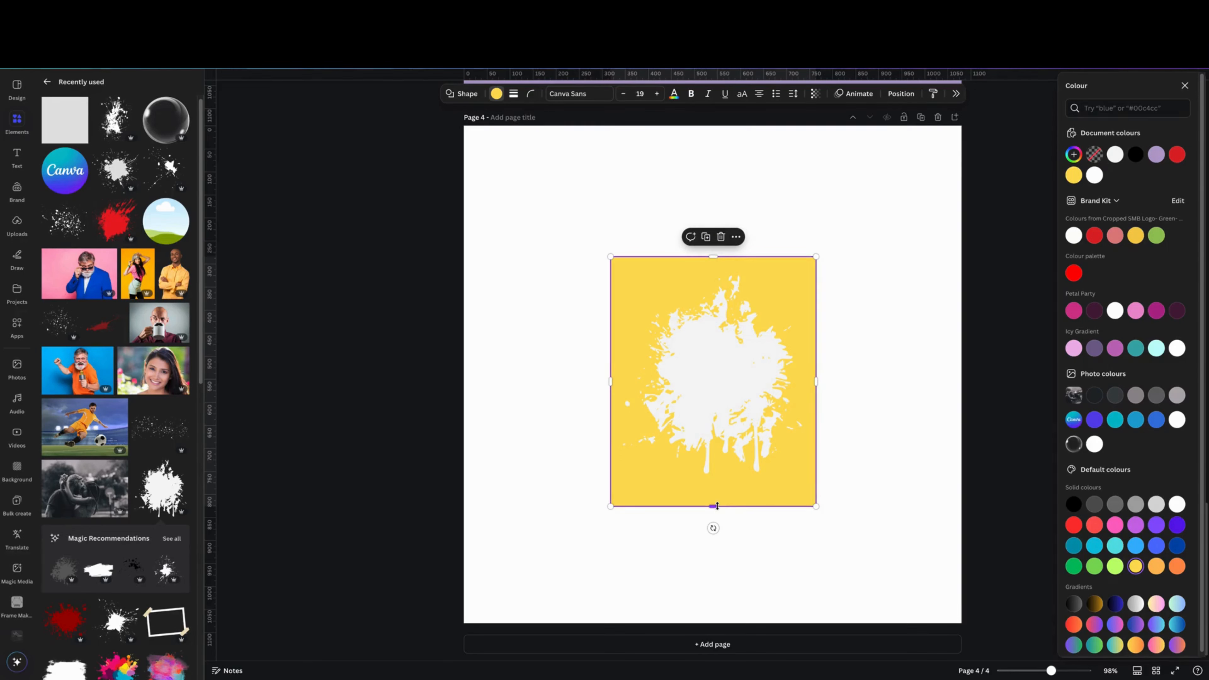
pyautogui.moveTo(713, 507); pyautogui.dragTo(713, 500)
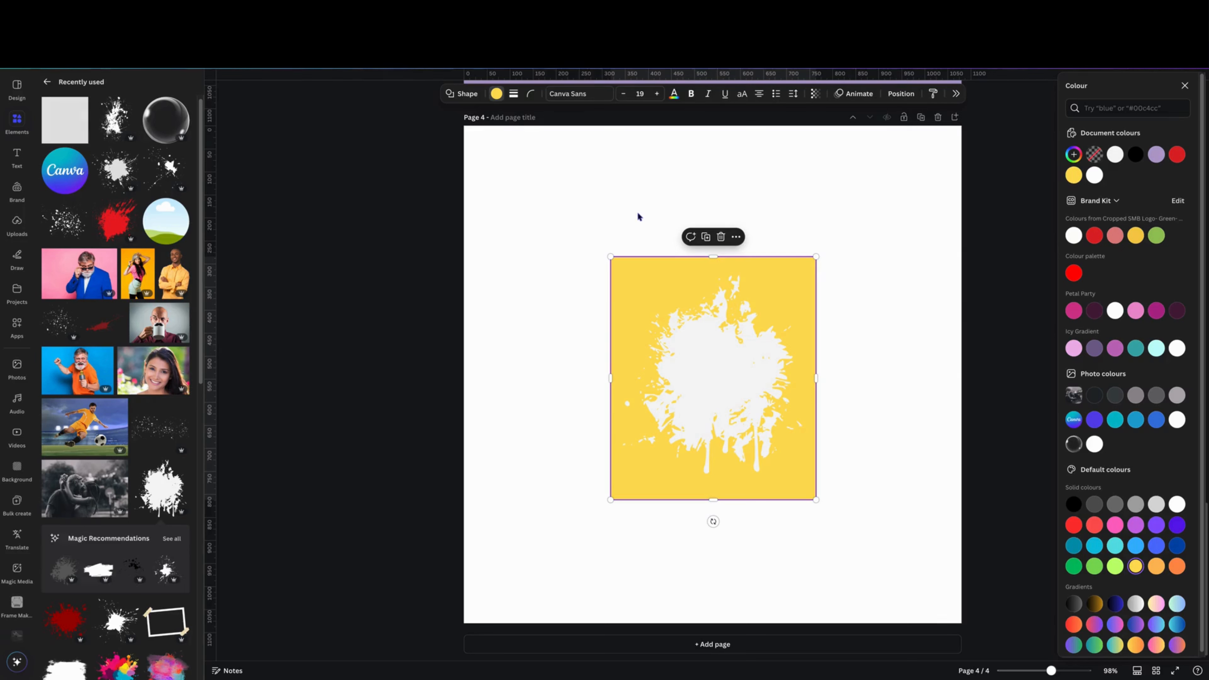
# - Open the design's PNG download settings, clear the page selection and close them without downloading
pyautogui.click(1181, 54)
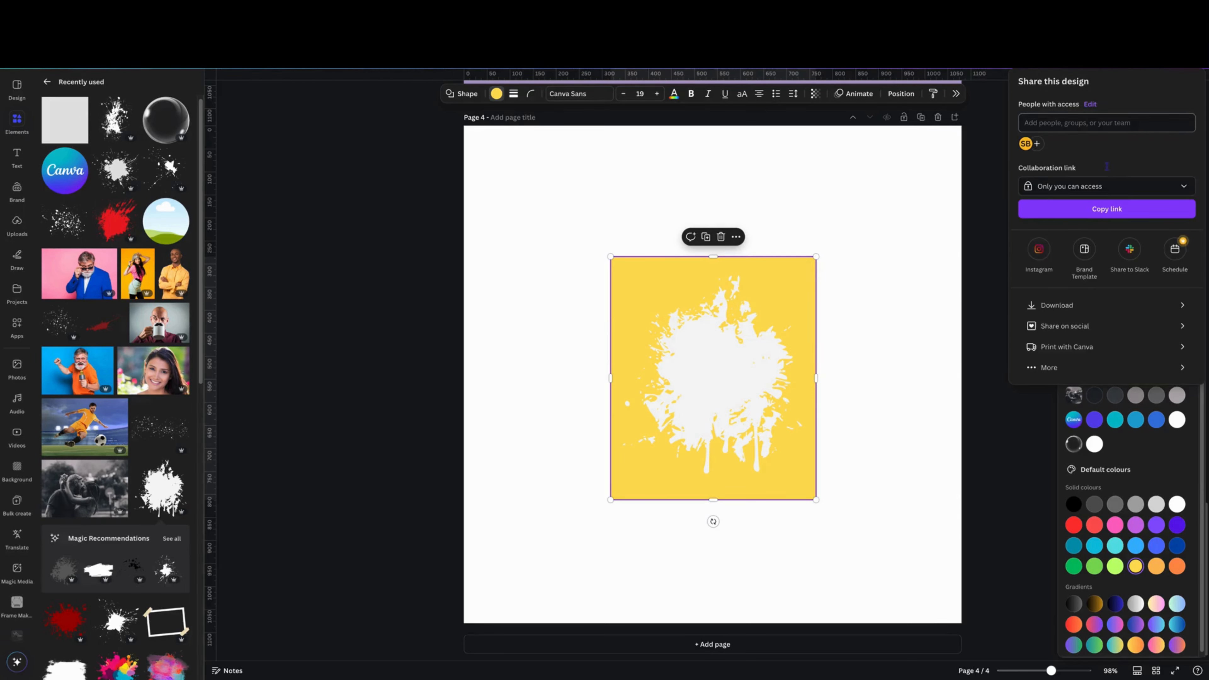
pyautogui.click(1073, 308)
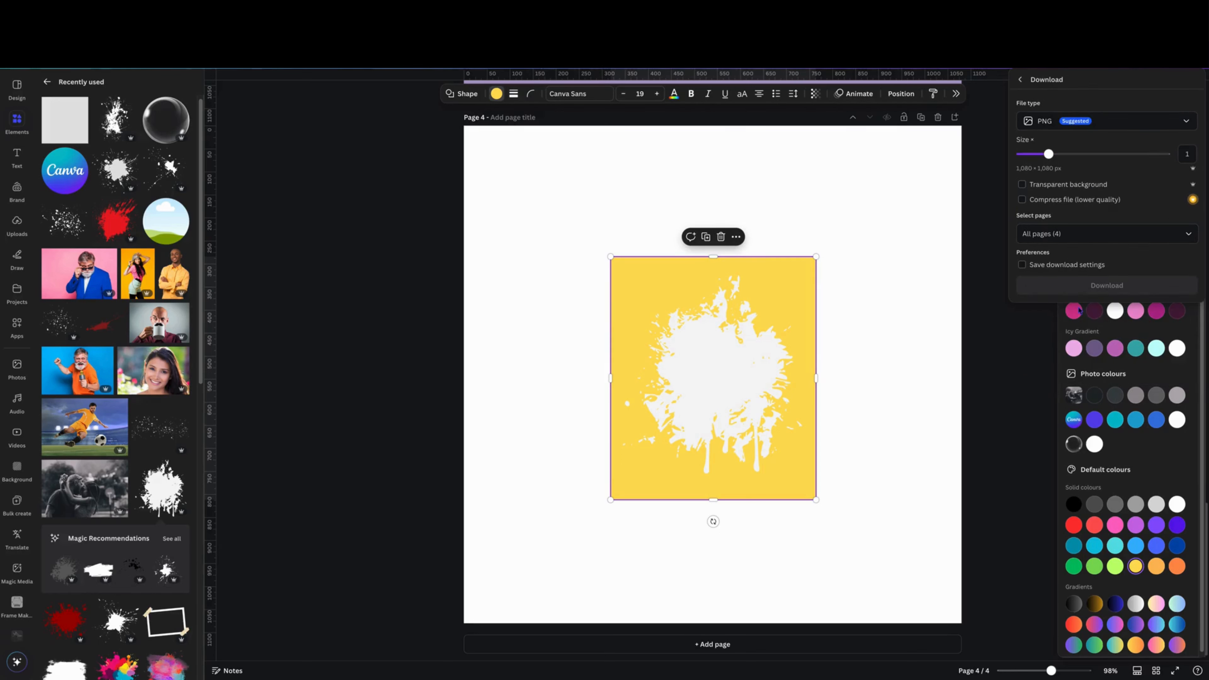
pyautogui.click(1048, 233)
pyautogui.click(1044, 274)
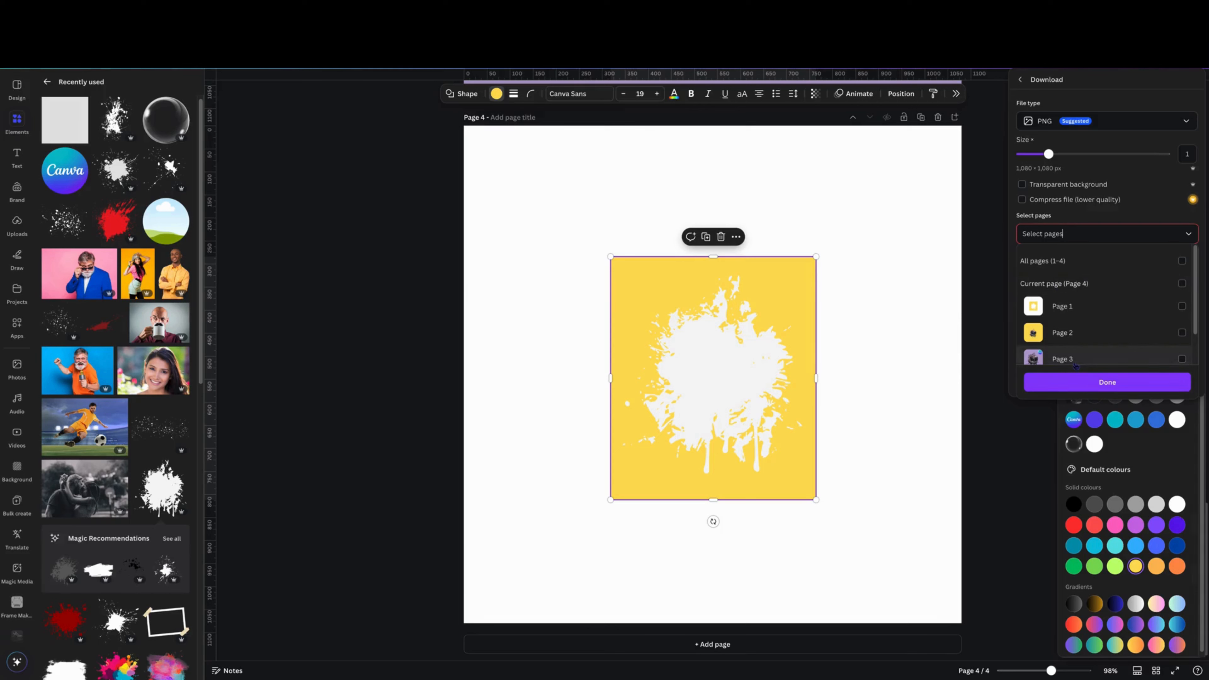
pyautogui.click(1025, 472)
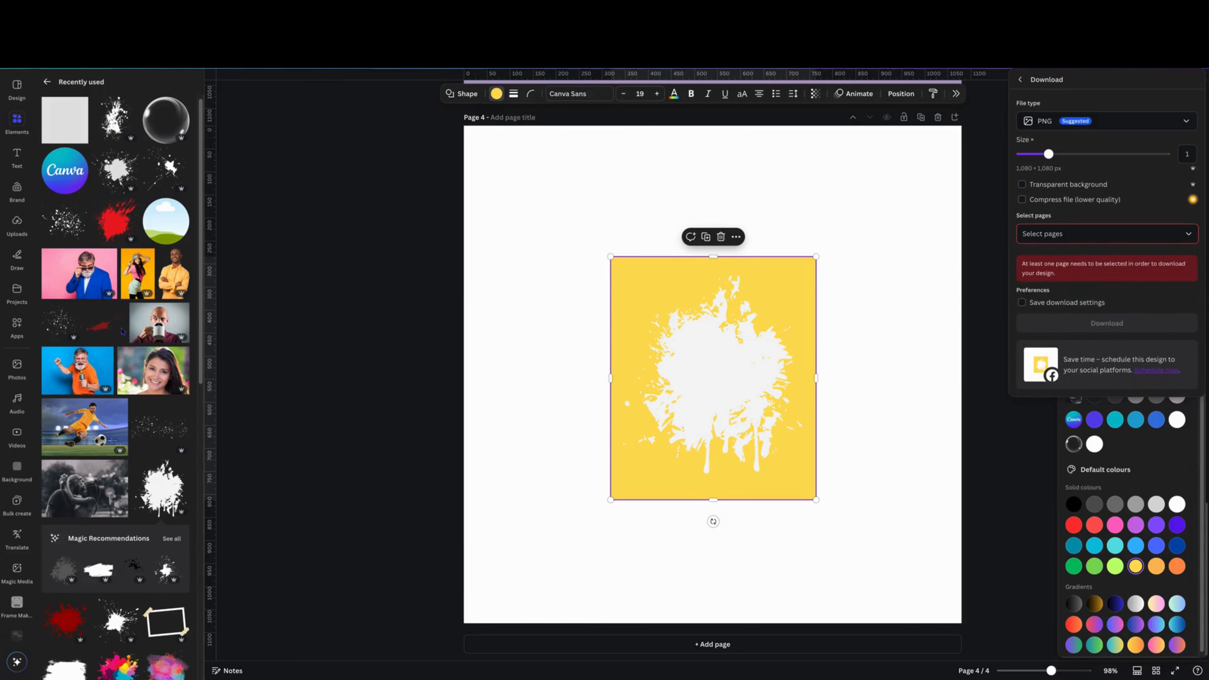
pyautogui.click(624, 217)
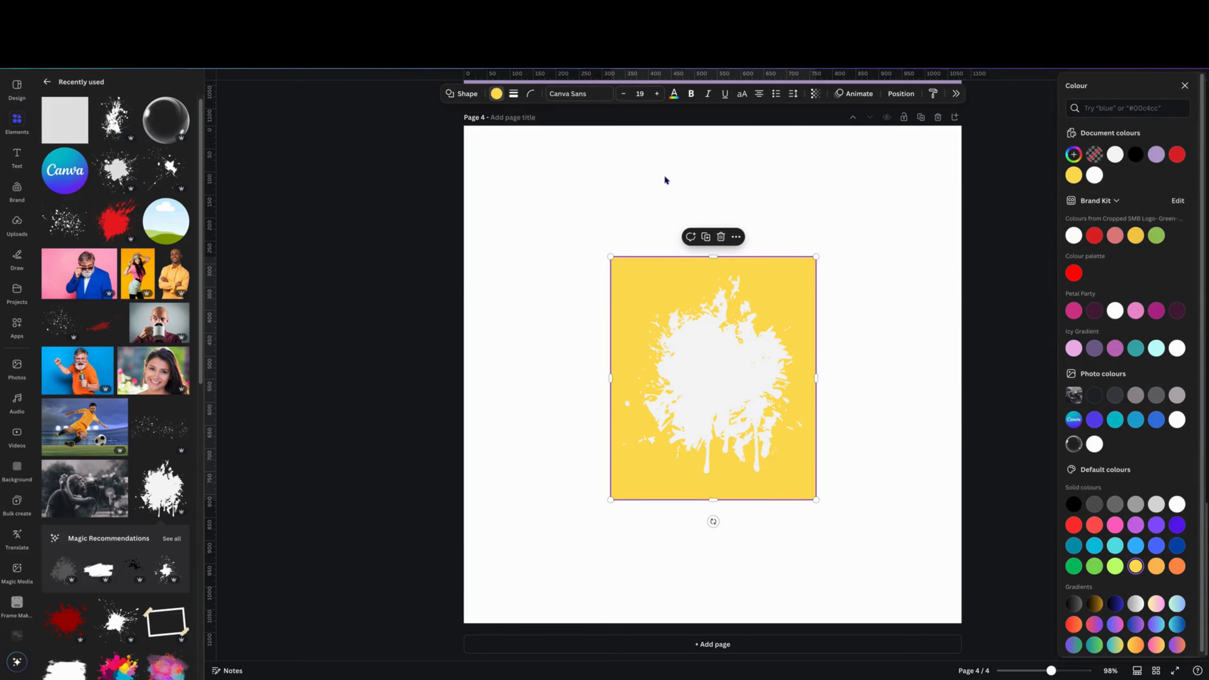
# - Delete the yellow rectangle and splatter from page 4, and place the uploaded image of the same artwork instead
pyautogui.moveTo(665, 176); pyautogui.dragTo(679, 366)
pyautogui.press('Delete')
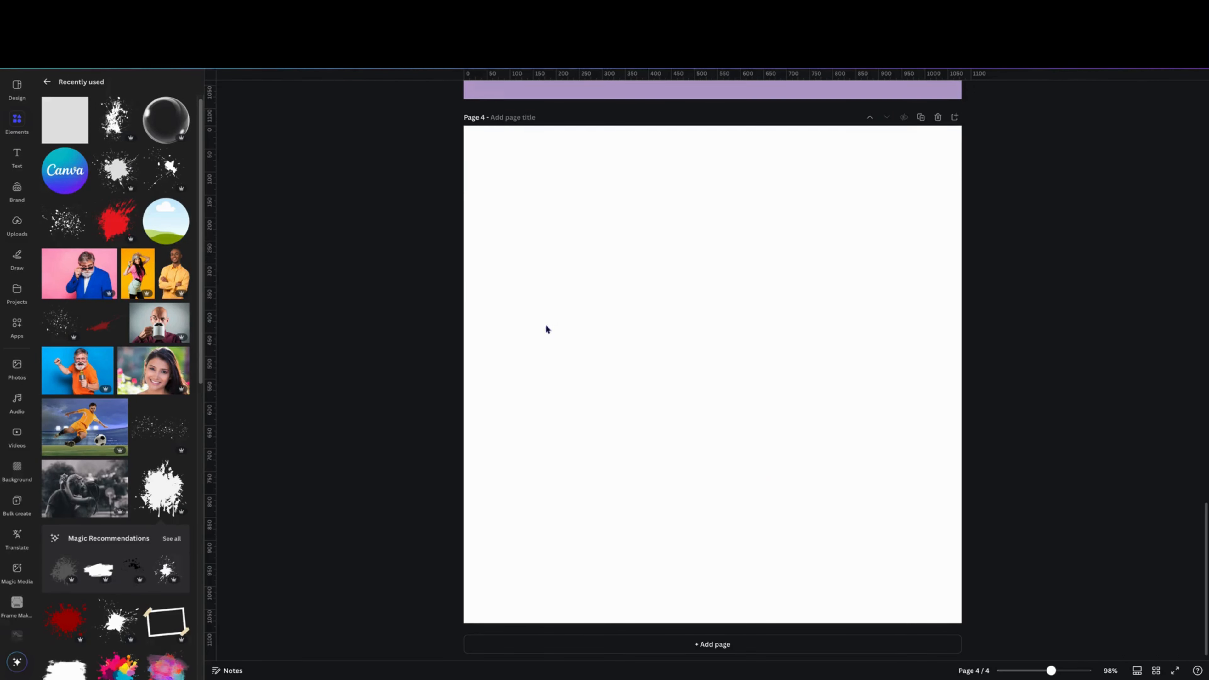
pyautogui.click(18, 226)
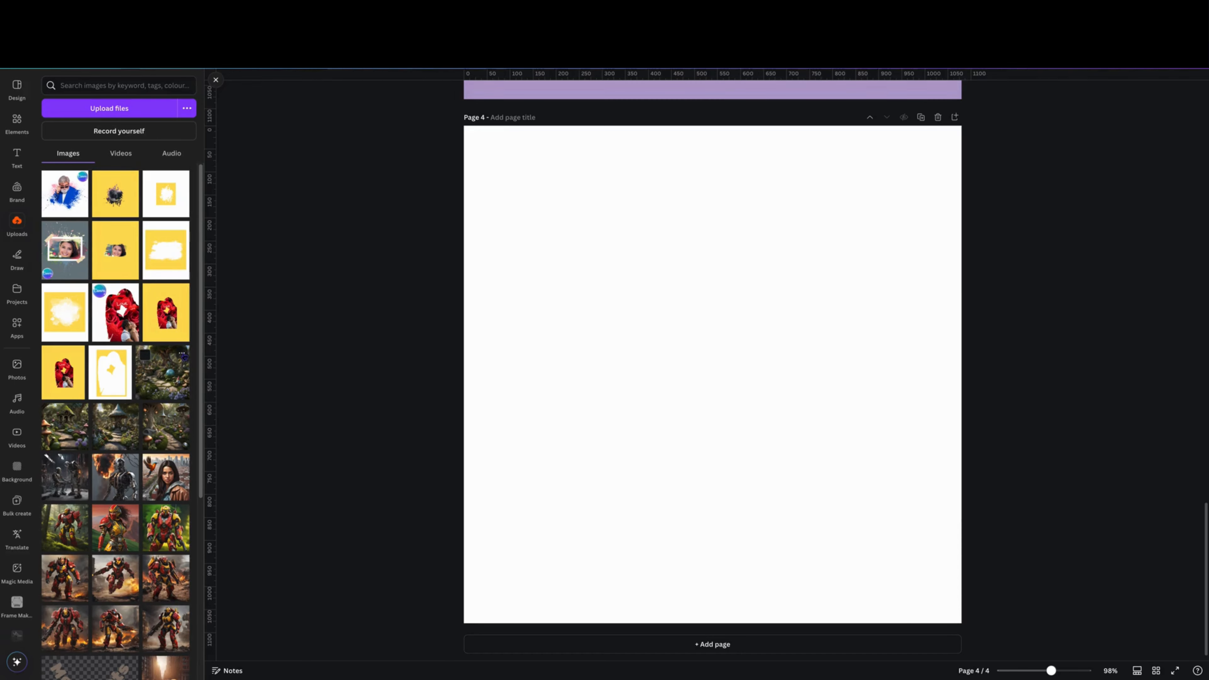
pyautogui.click(176, 199)
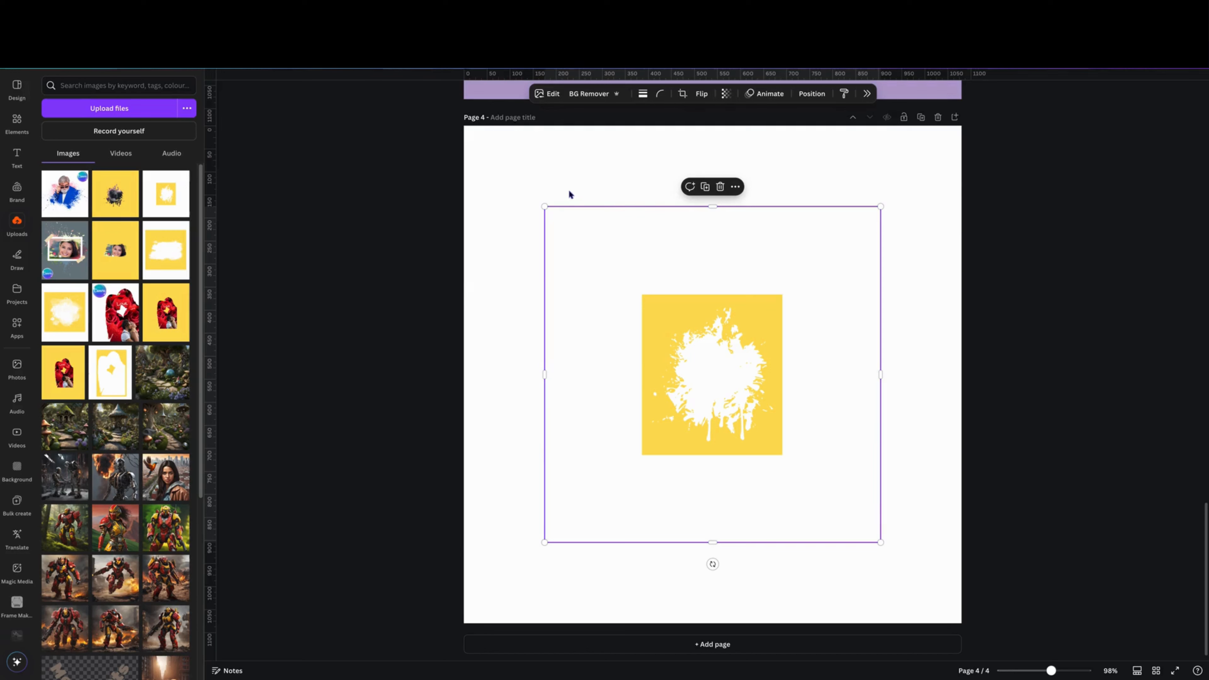
# - Remove the white background from the uploaded splatter image and set the page background to black
pyautogui.click(595, 96)
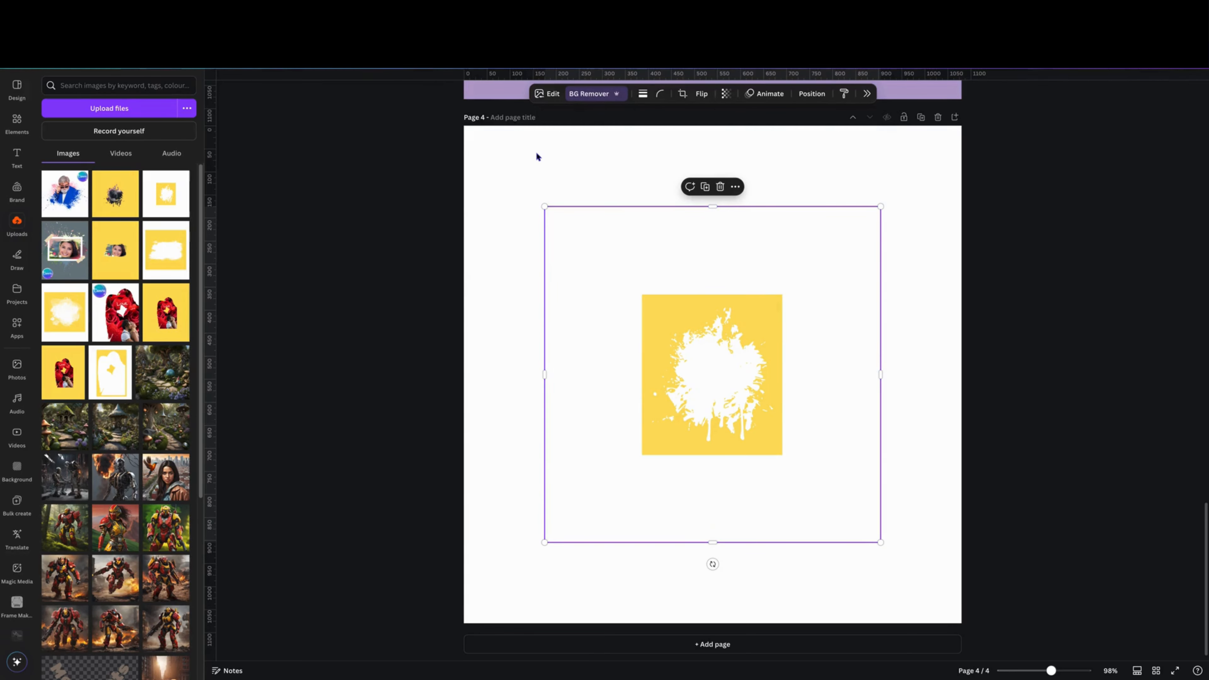
pyautogui.click(535, 151)
pyautogui.click(648, 94)
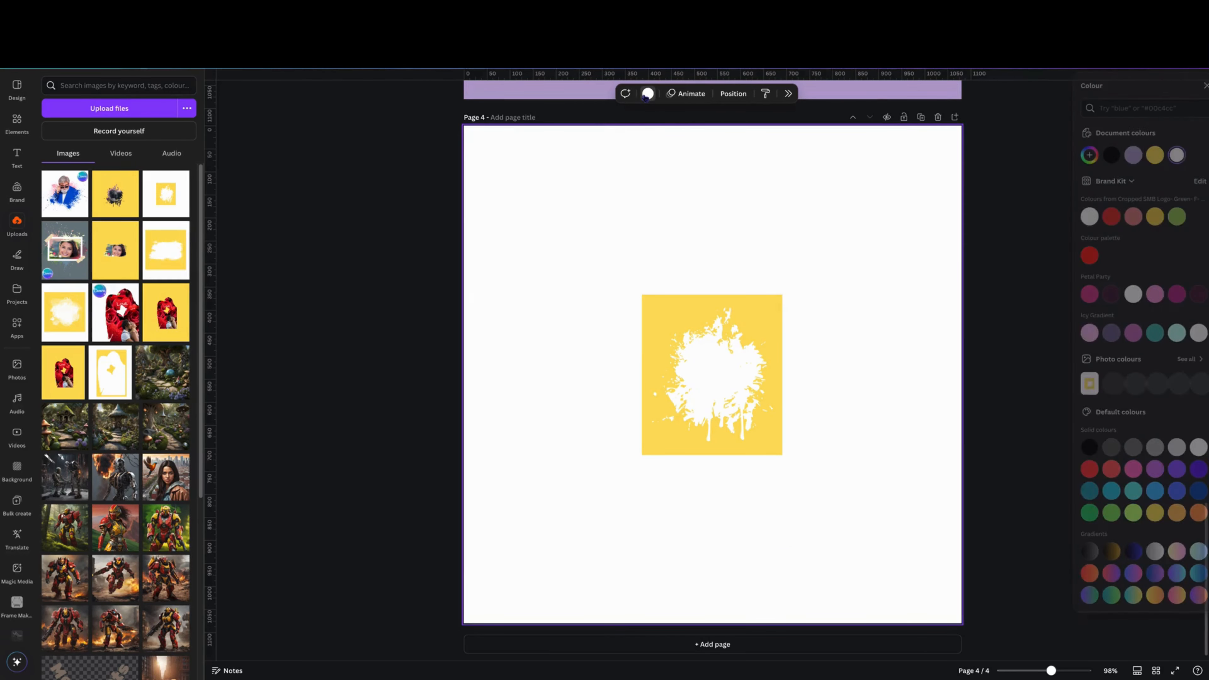
pyautogui.click(1071, 444)
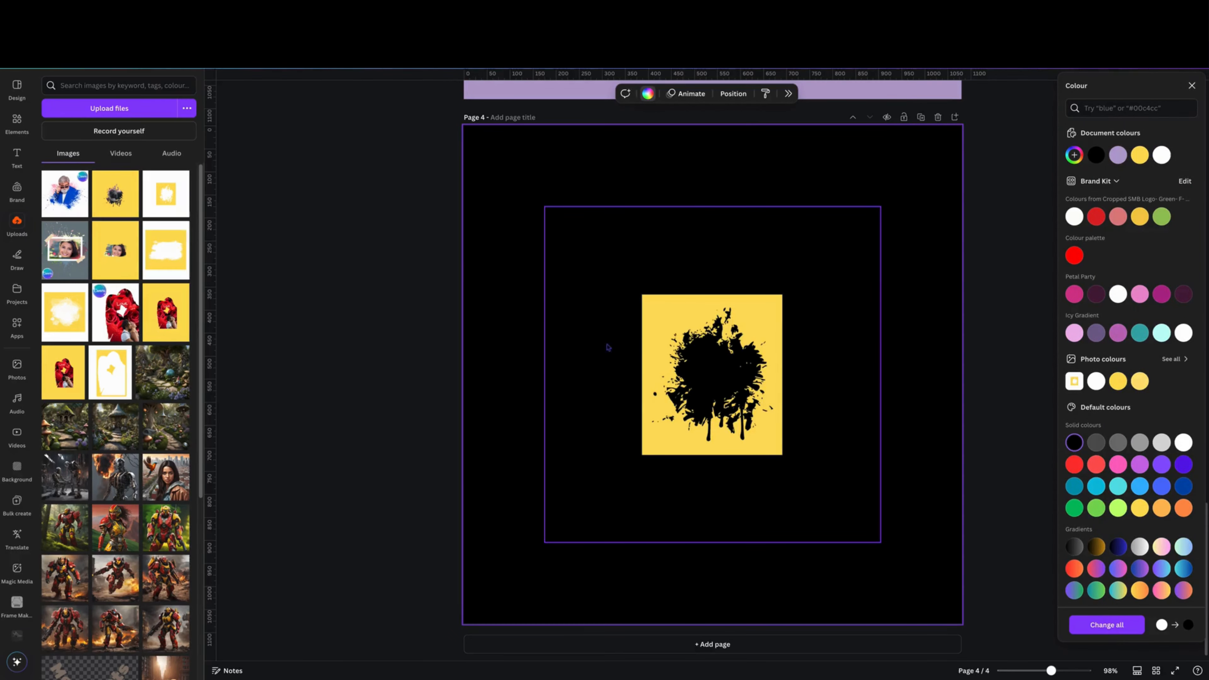
# - Add the recently used black-and-white photo "beautiful couple kissing in the rain" to page 4
pyautogui.click(704, 257)
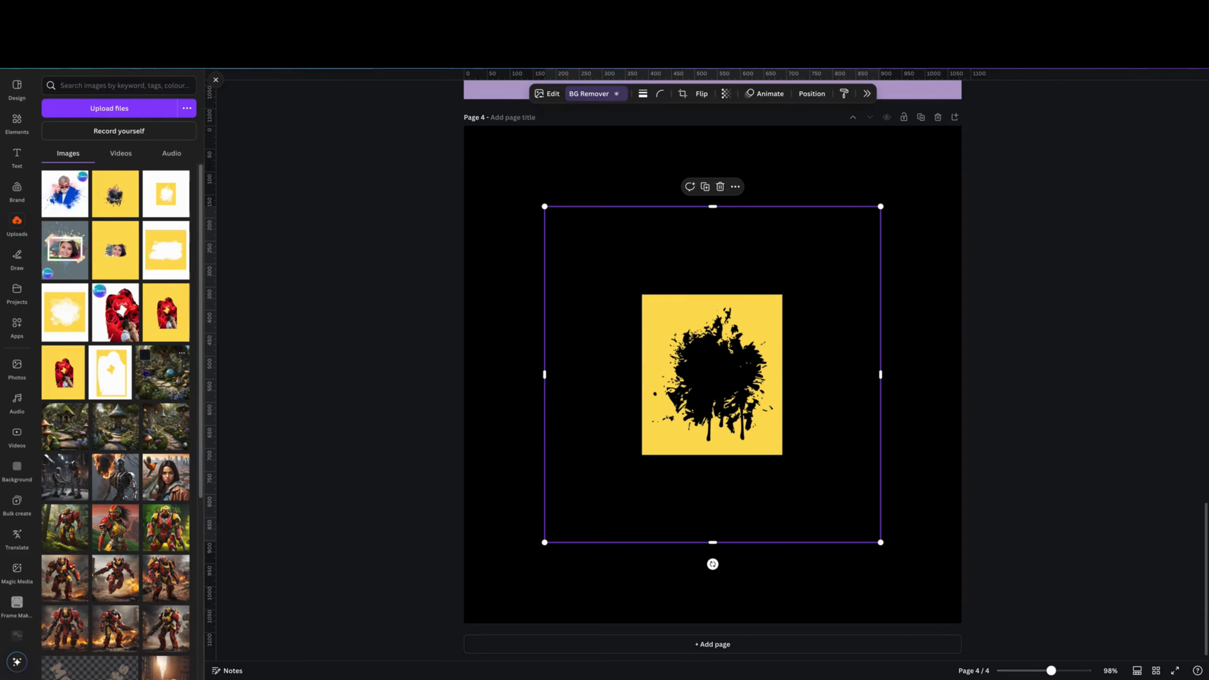
pyautogui.scroll(-4, 143, 369)
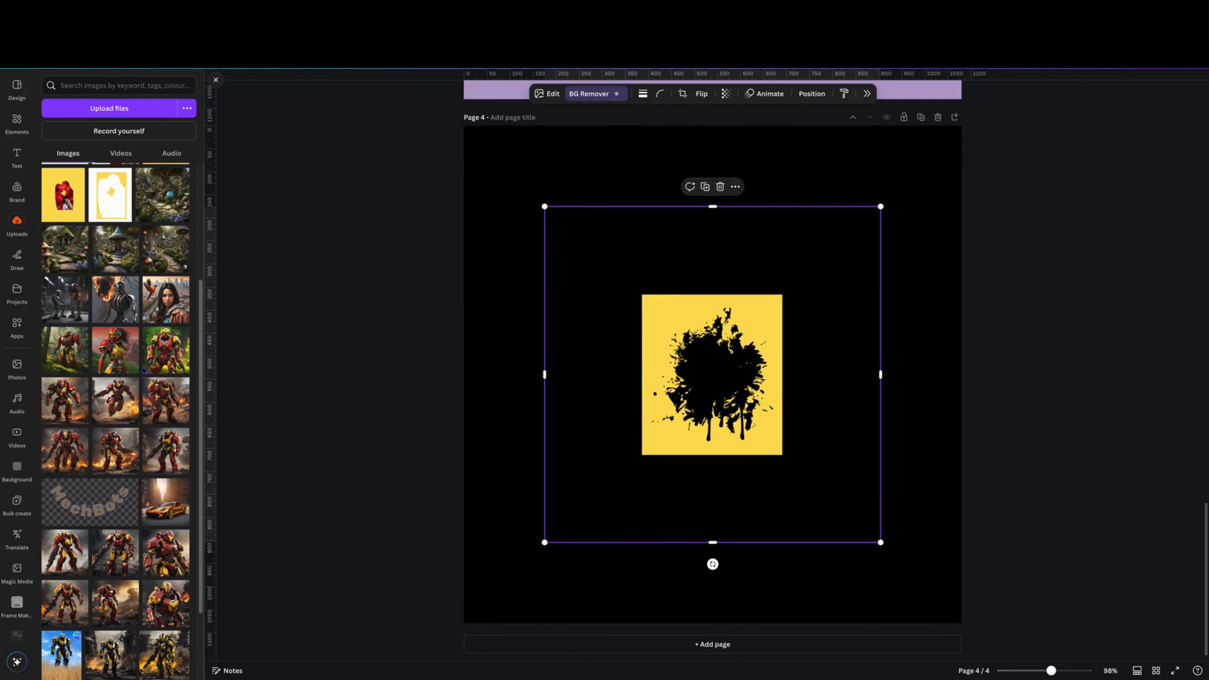
pyautogui.scroll(-8, 143, 370)
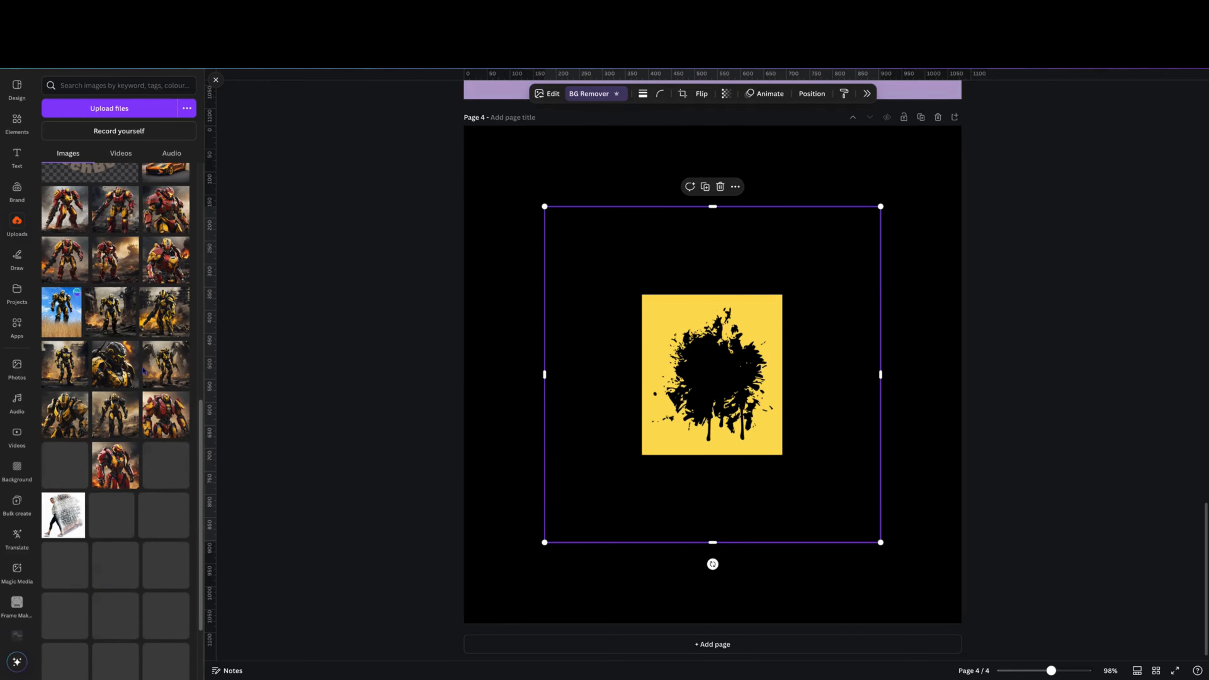
pyautogui.click(17, 121)
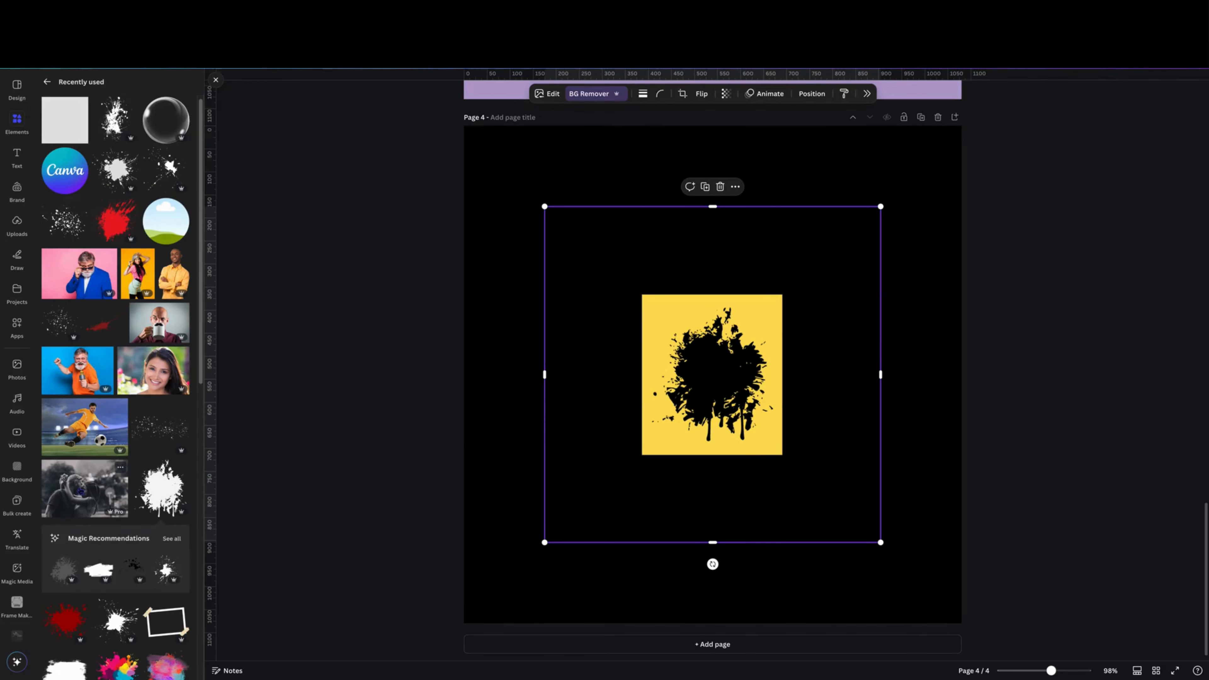
pyautogui.click(120, 470)
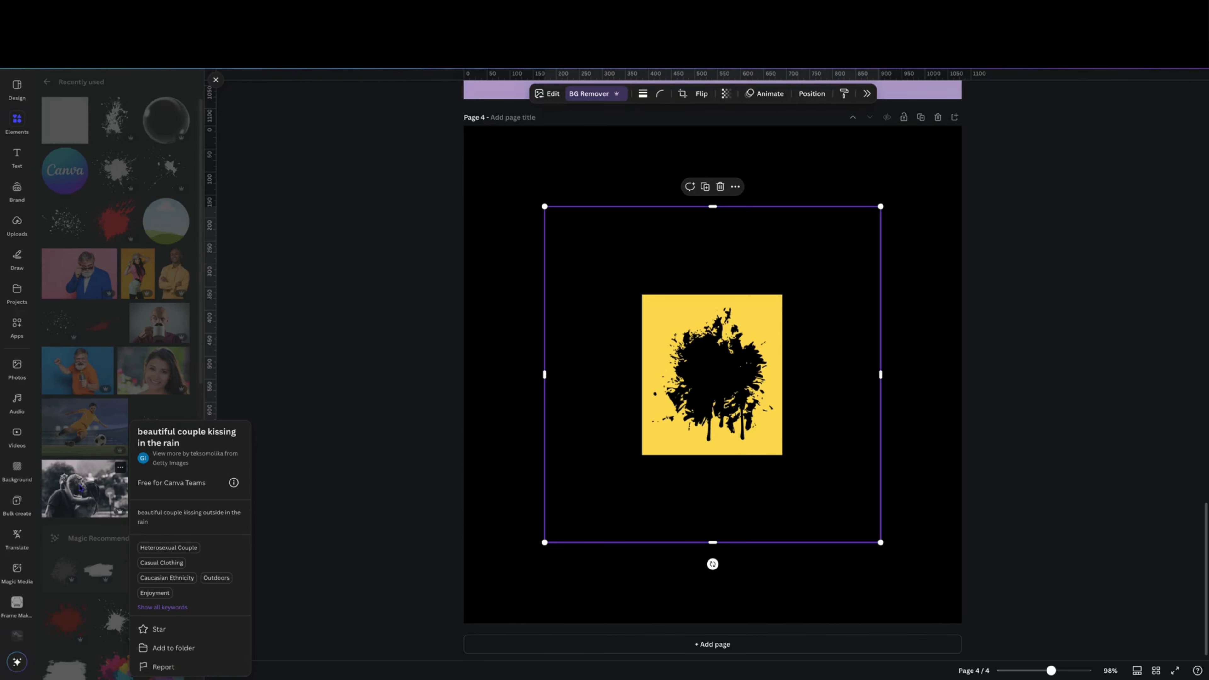
pyautogui.click(81, 488)
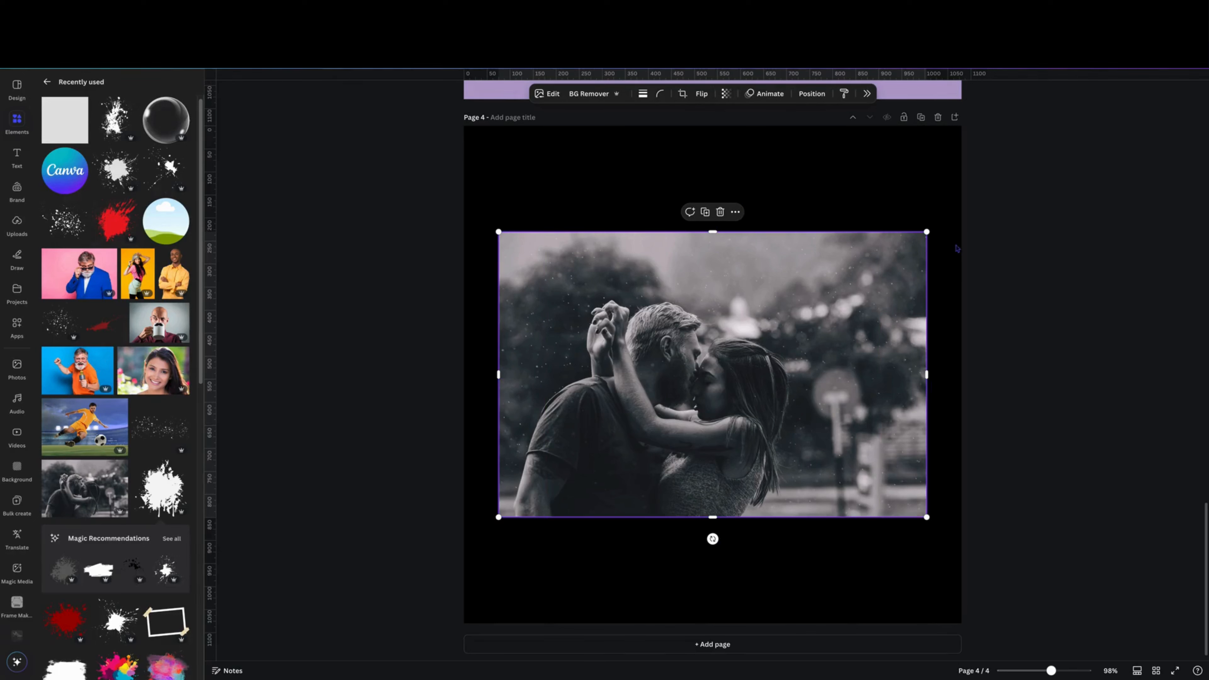
# - Scale down the couple photo and position it over the splatter frame, leaving the frame's upper edge exposed
pyautogui.moveTo(928, 230); pyautogui.dragTo(781, 330)
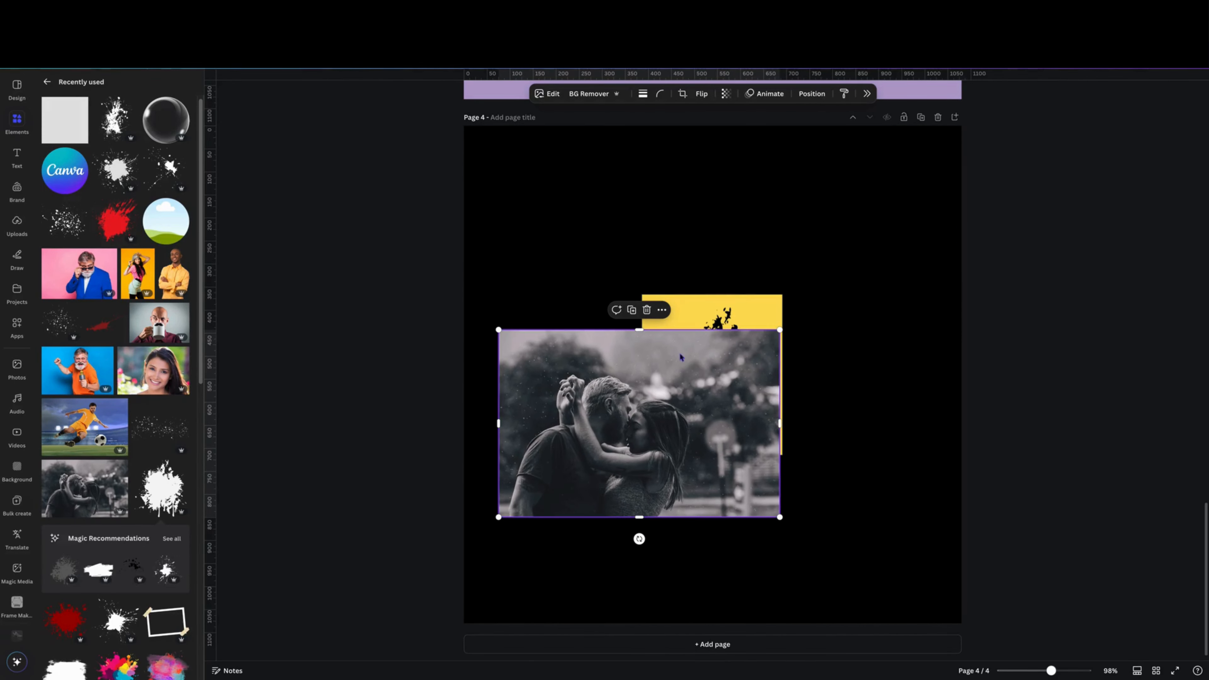
pyautogui.moveTo(641, 353); pyautogui.dragTo(716, 315)
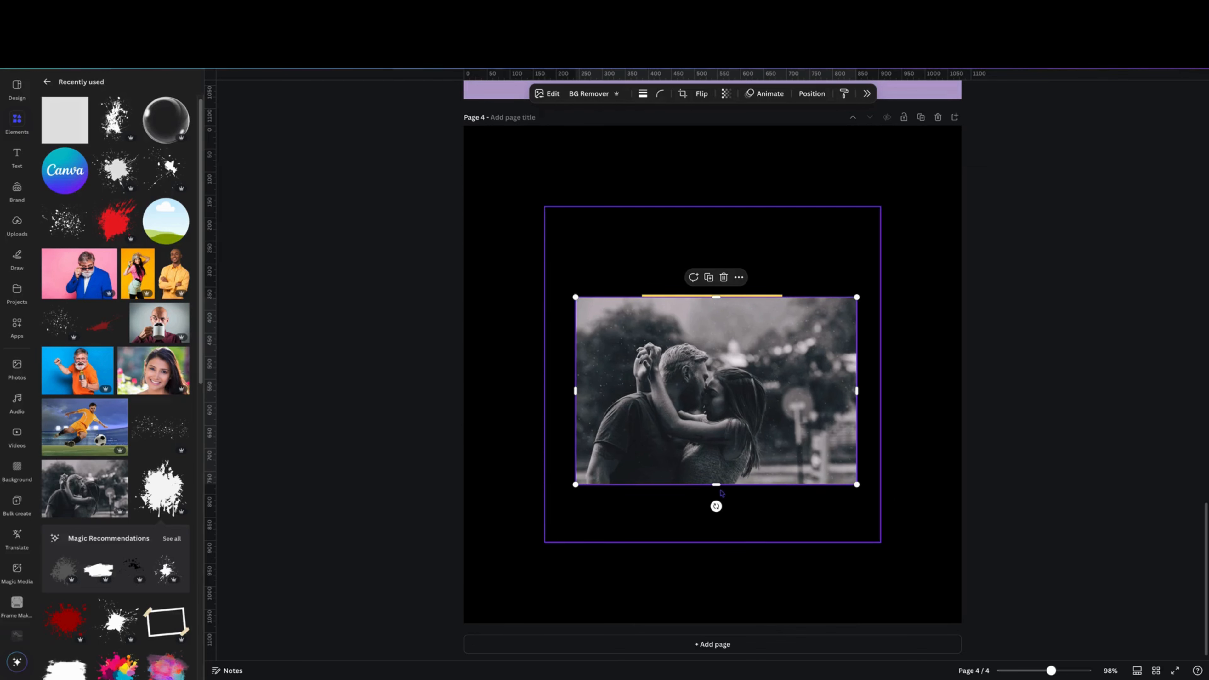
pyautogui.moveTo(684, 312); pyautogui.dragTo(684, 329)
# - Crop the empty margins of the yellow splatter frame image on all four sides
pyautogui.click(679, 309)
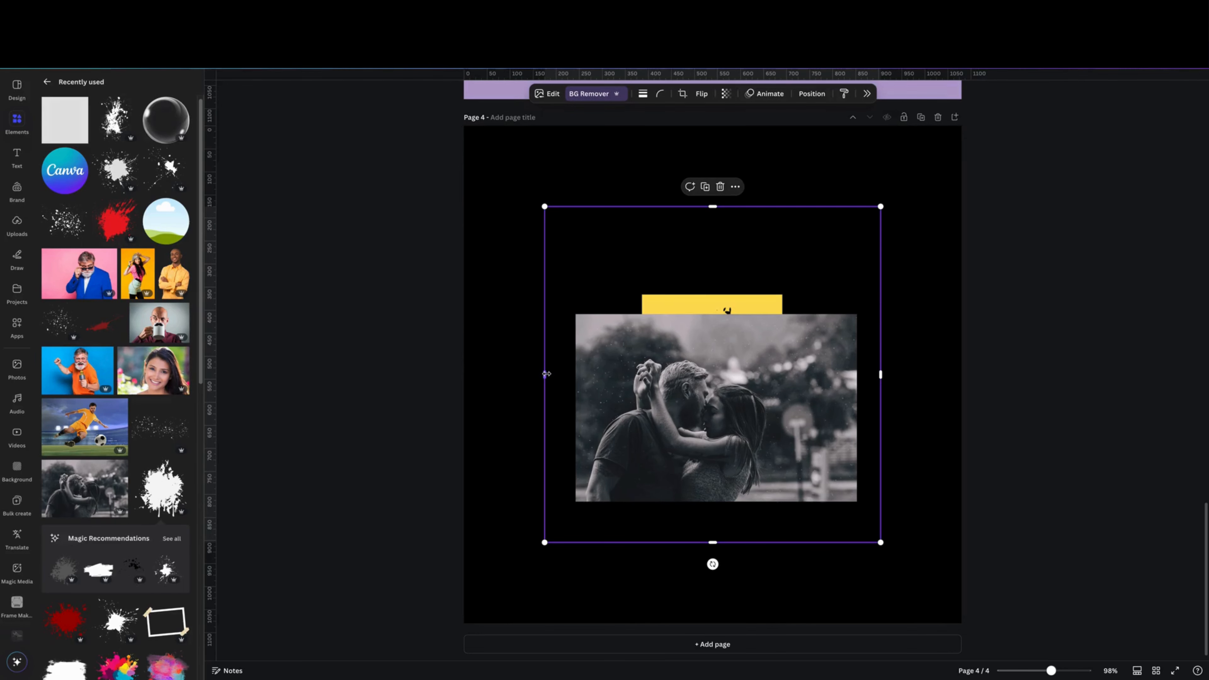
pyautogui.moveTo(547, 374); pyautogui.dragTo(619, 374)
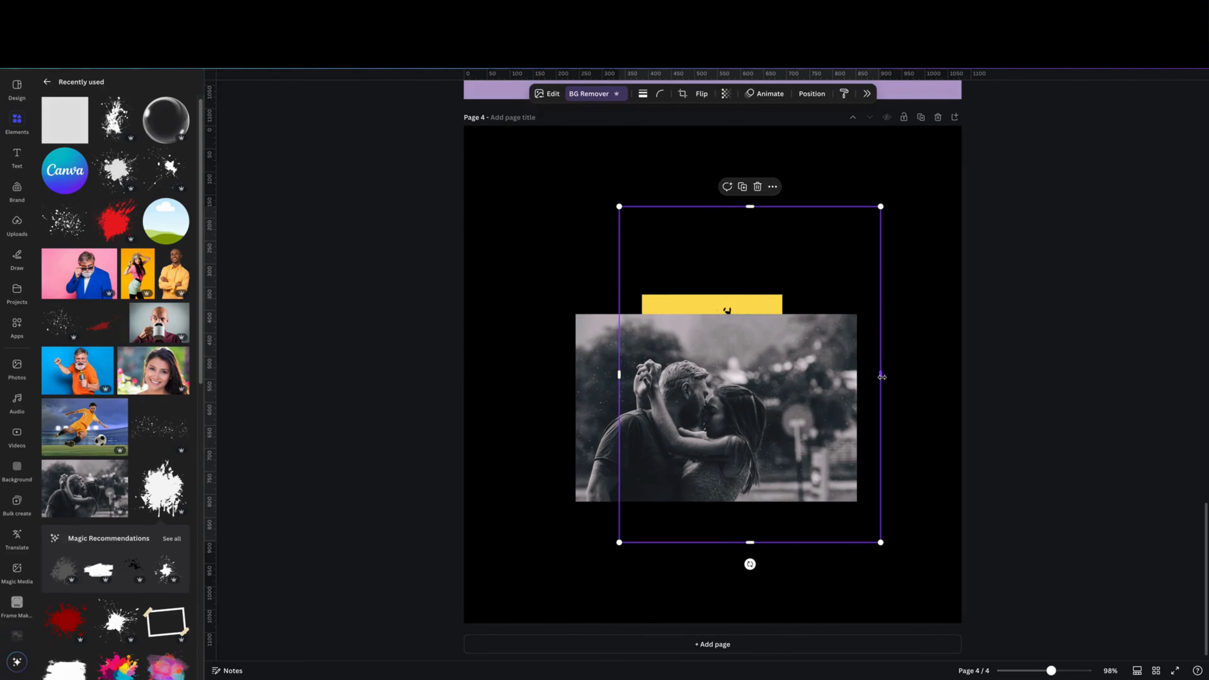
pyautogui.moveTo(881, 377); pyautogui.dragTo(806, 377)
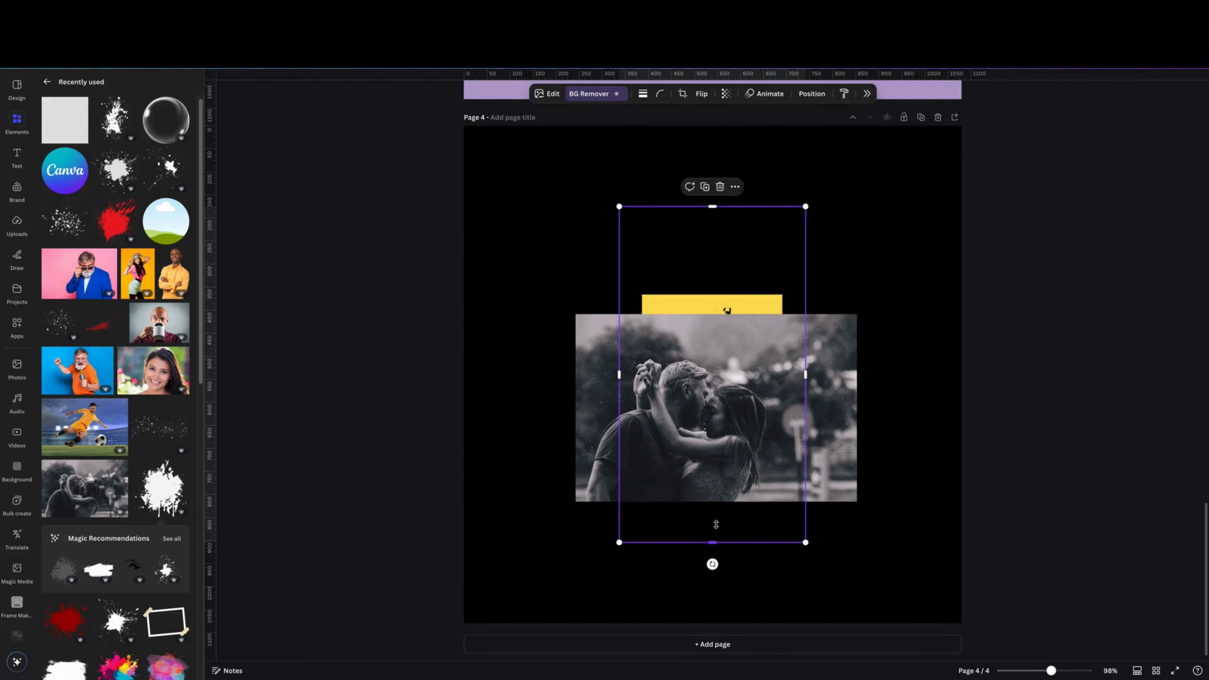
pyautogui.moveTo(716, 524); pyautogui.dragTo(711, 472)
pyautogui.moveTo(710, 206); pyautogui.dragTo(711, 274)
# - Enlarge the cropped splatter frame to about 635 × 667 px and centre it on the page both ways
pyautogui.moveTo(807, 274); pyautogui.dragTo(912, 163)
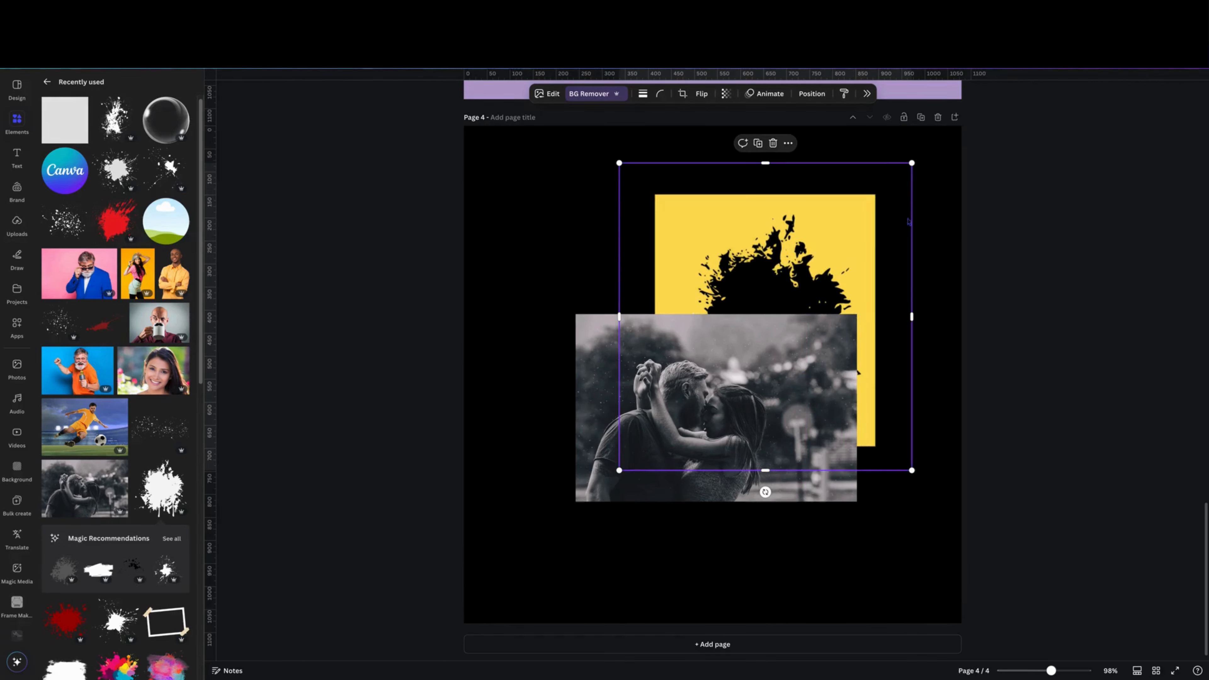
pyautogui.moveTo(855, 239); pyautogui.dragTo(803, 255)
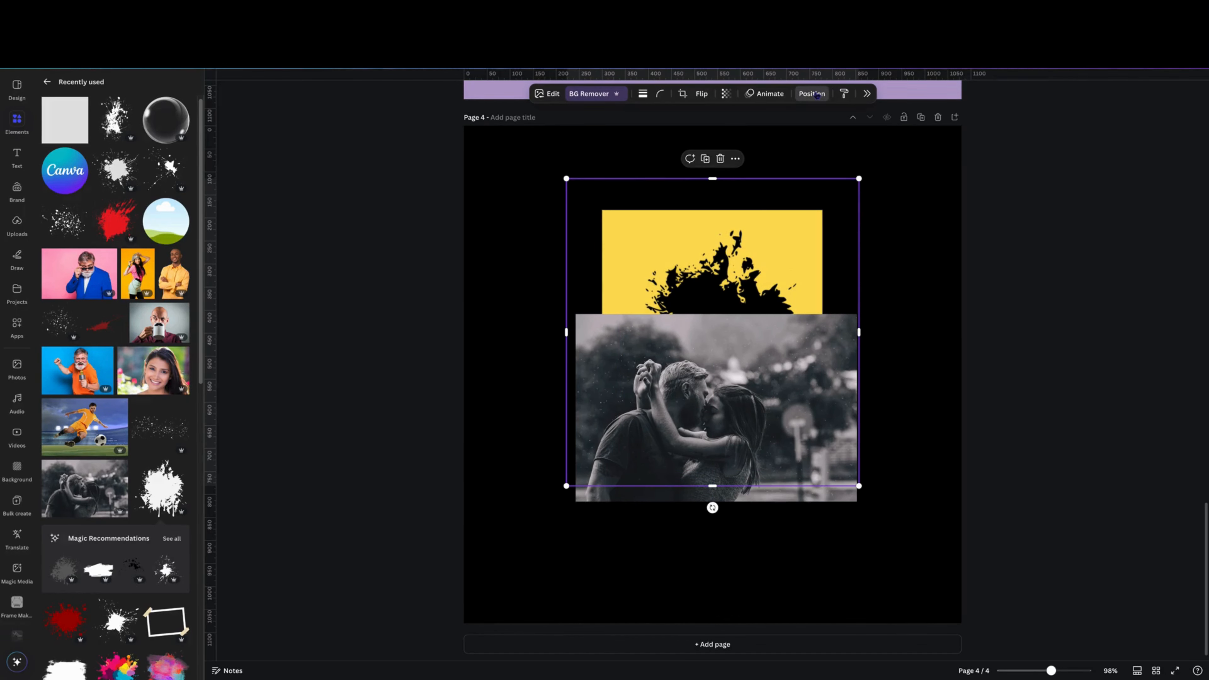
pyautogui.click(815, 94)
pyautogui.click(1095, 225)
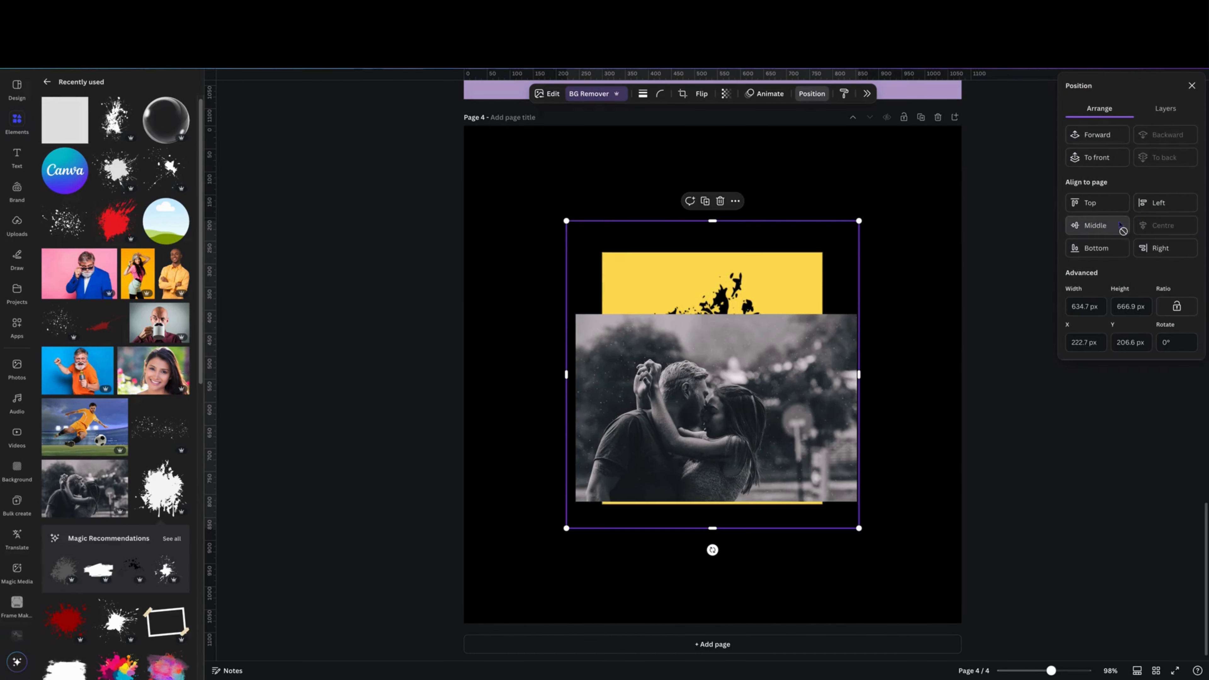
# - Move the couple photo up over the splatter opening and send it to the back, behind the yellow frame
pyautogui.moveTo(749, 399); pyautogui.dragTo(760, 358)
pyautogui.rightClick(732, 299)
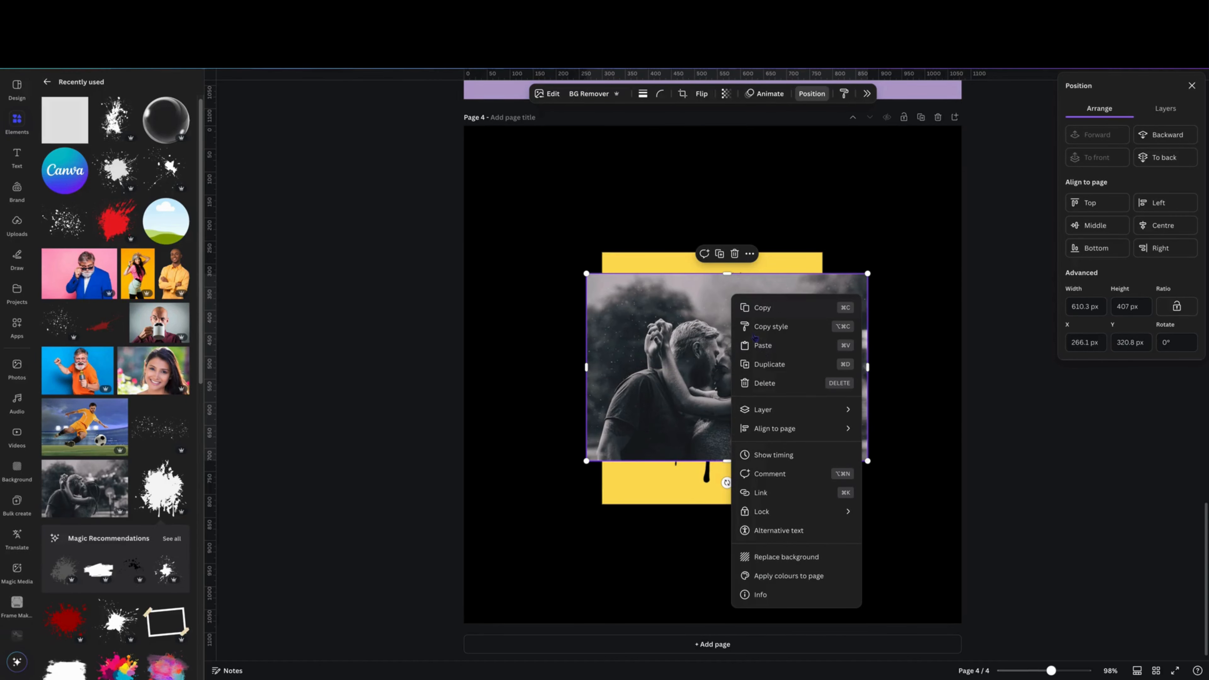
pyautogui.moveTo(838, 410)
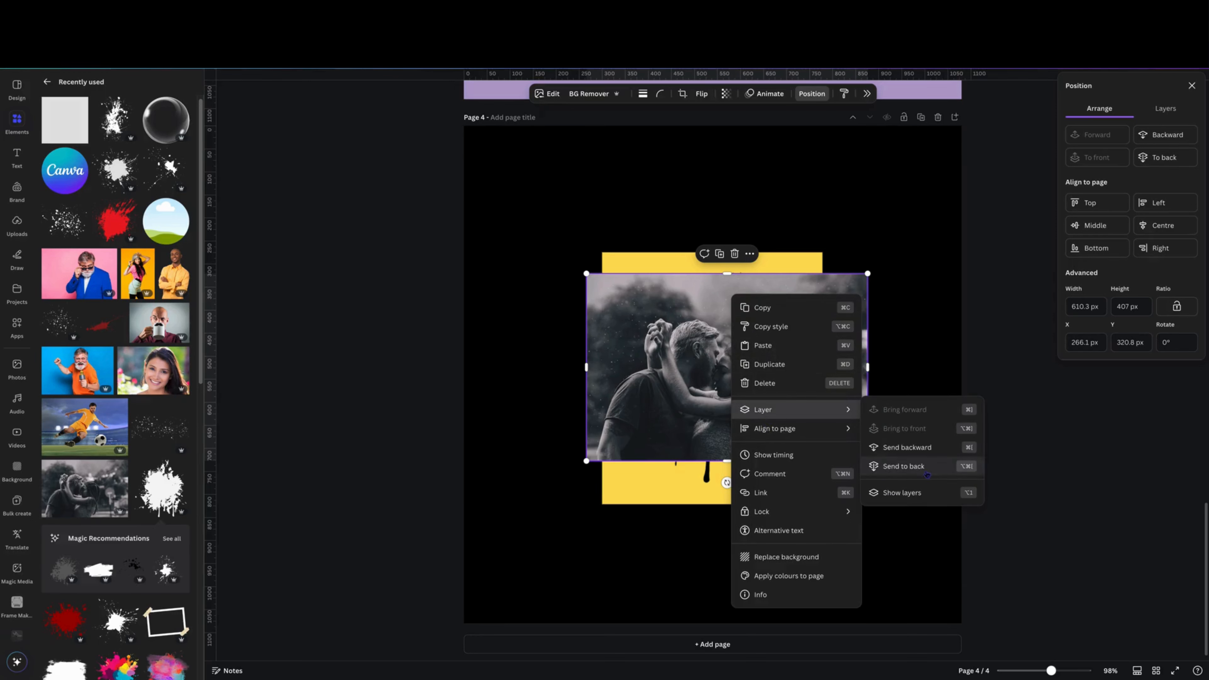
pyautogui.click(903, 466)
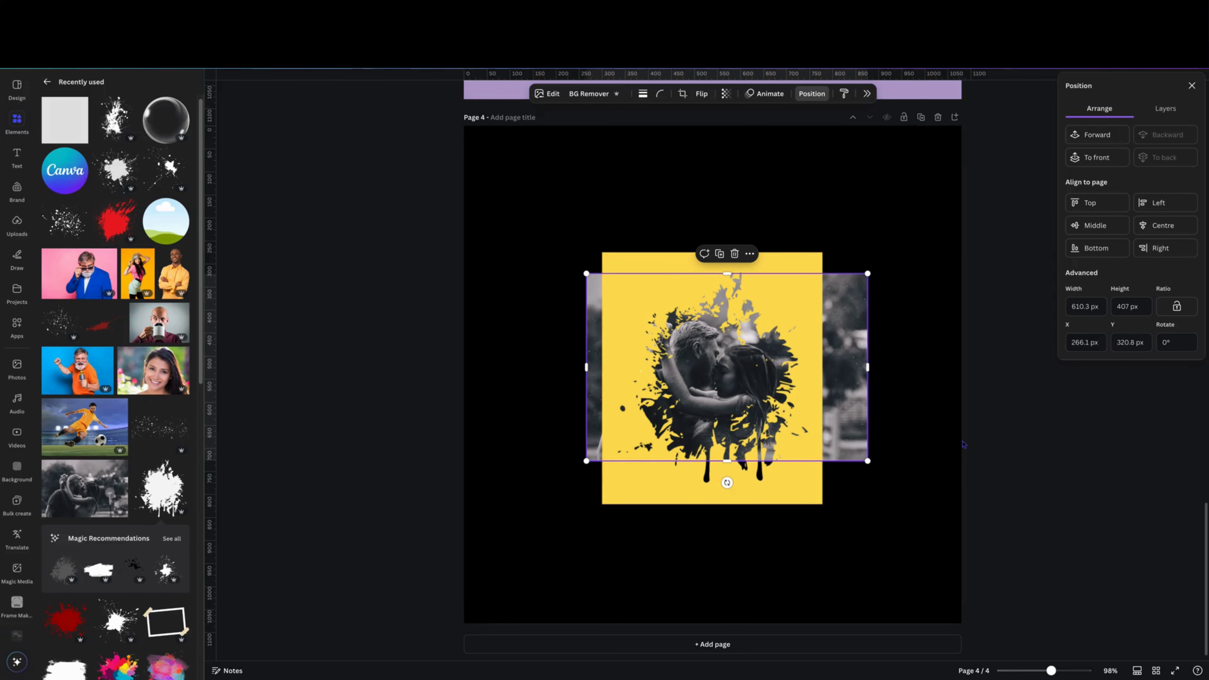
pyautogui.click(1062, 511)
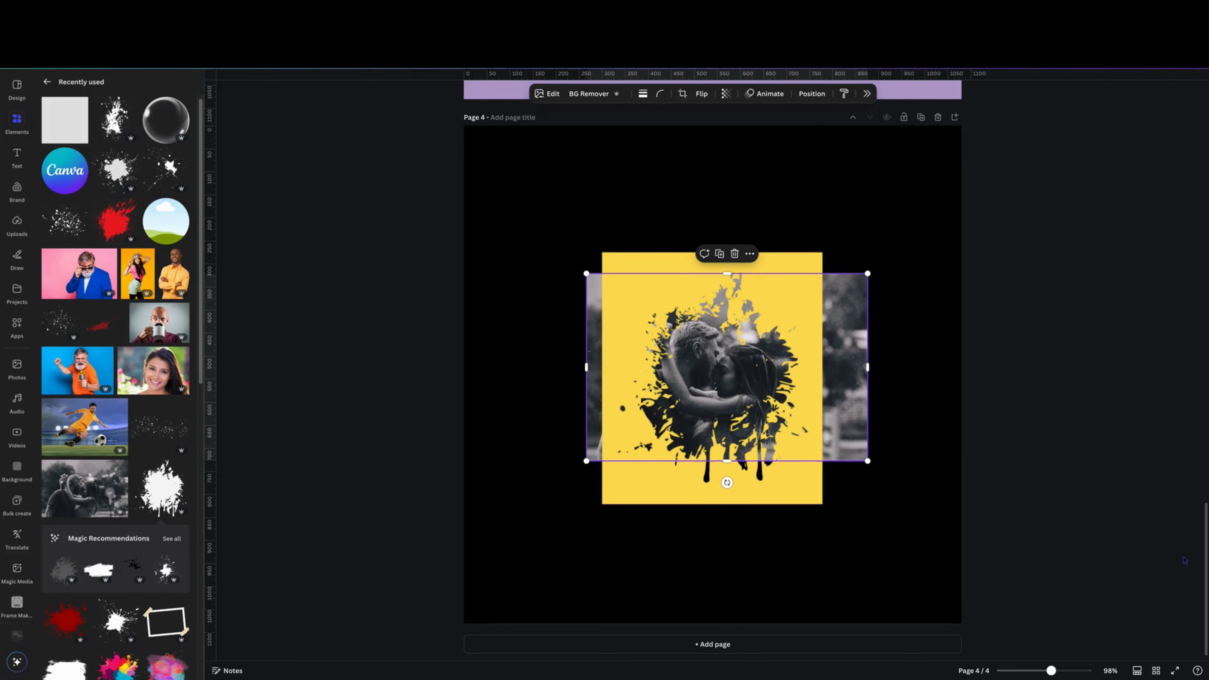
# - Resize the couple photo from all four sides so it fills the splatter opening and stays within the yellow frame's edges
pyautogui.moveTo(1206, 567); pyautogui.dragTo(1206, 472)
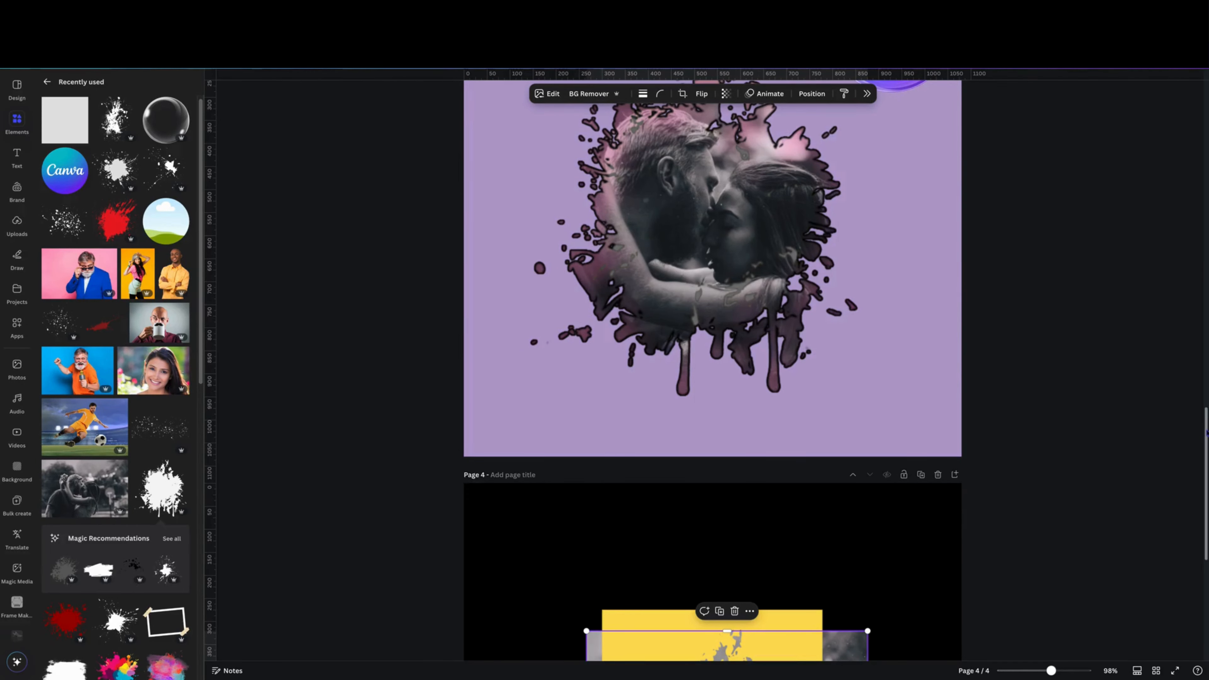
pyautogui.moveTo(1206, 448); pyautogui.dragTo(1206, 544)
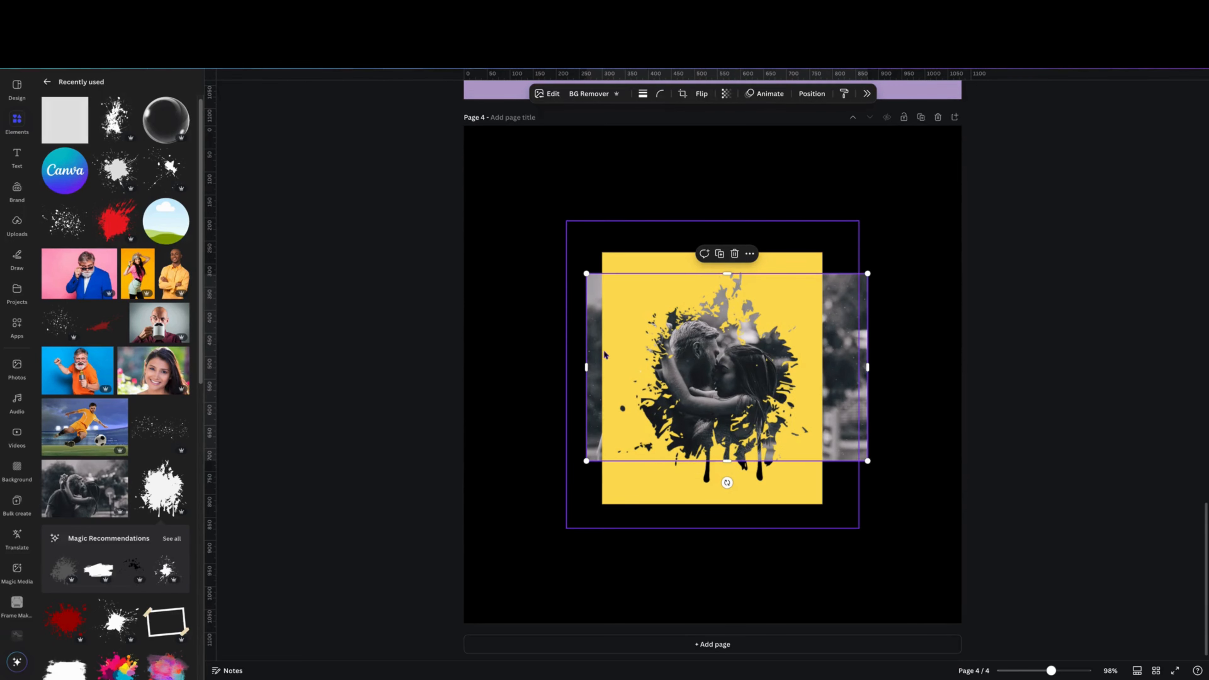
pyautogui.moveTo(586, 365); pyautogui.dragTo(606, 366)
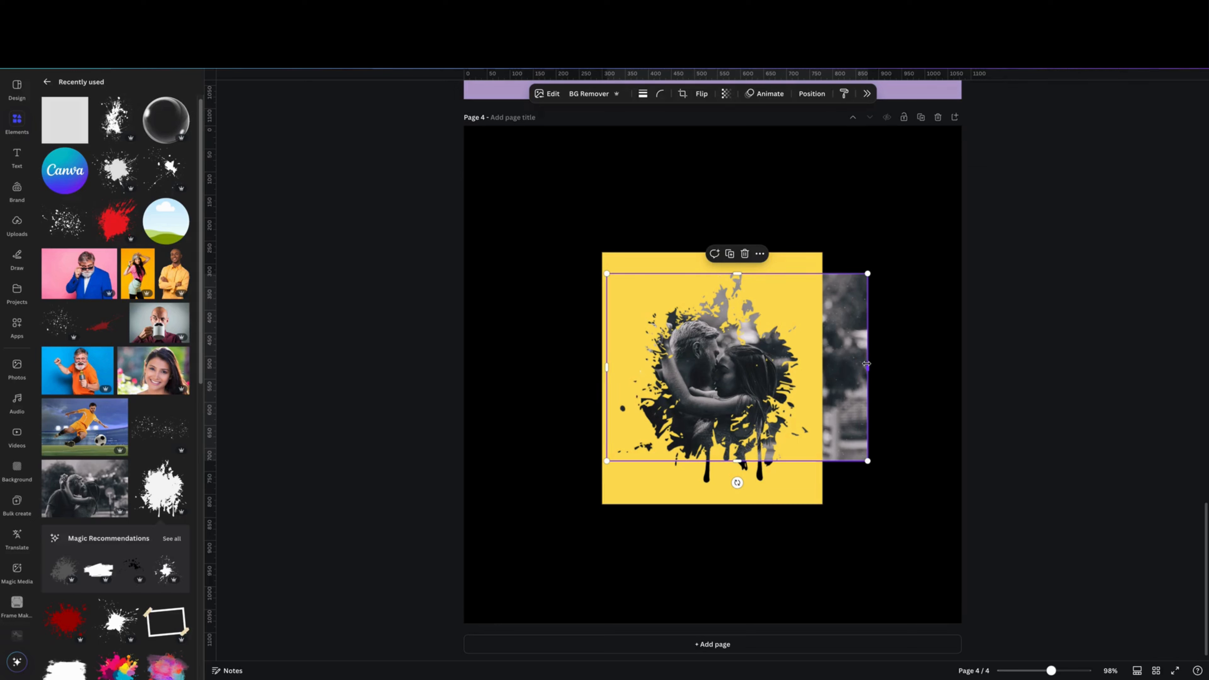
pyautogui.moveTo(868, 367); pyautogui.dragTo(816, 383)
pyautogui.moveTo(712, 274); pyautogui.dragTo(712, 269)
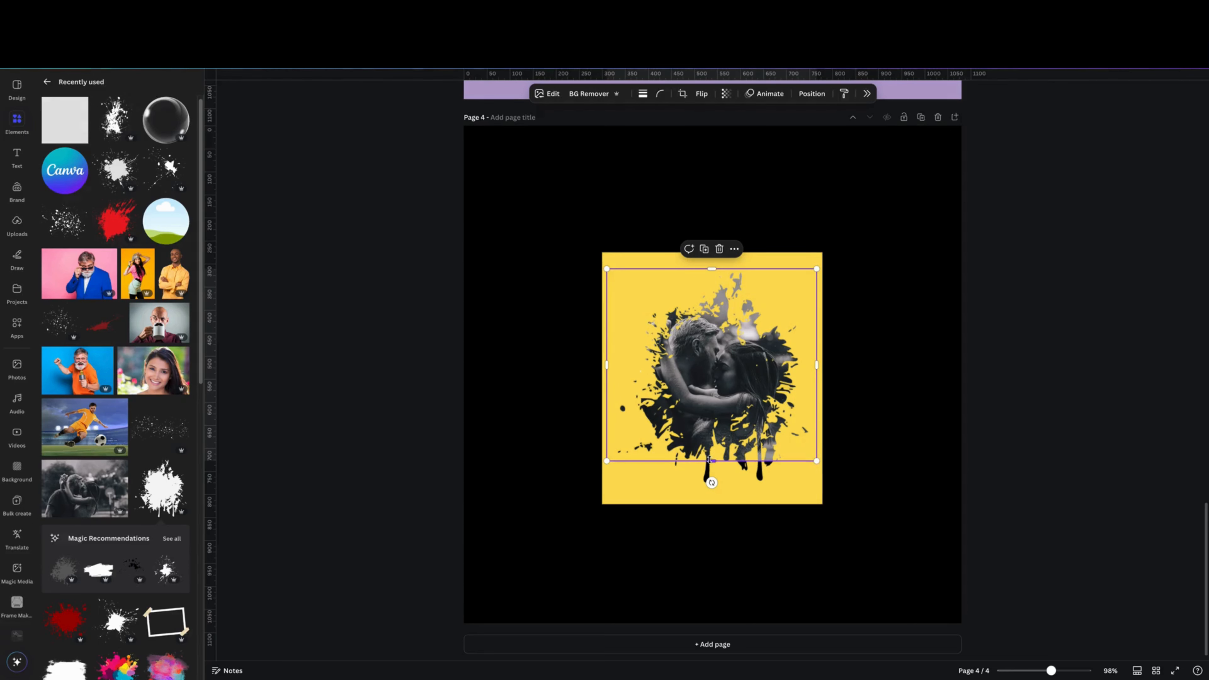
pyautogui.moveTo(710, 460); pyautogui.dragTo(711, 490)
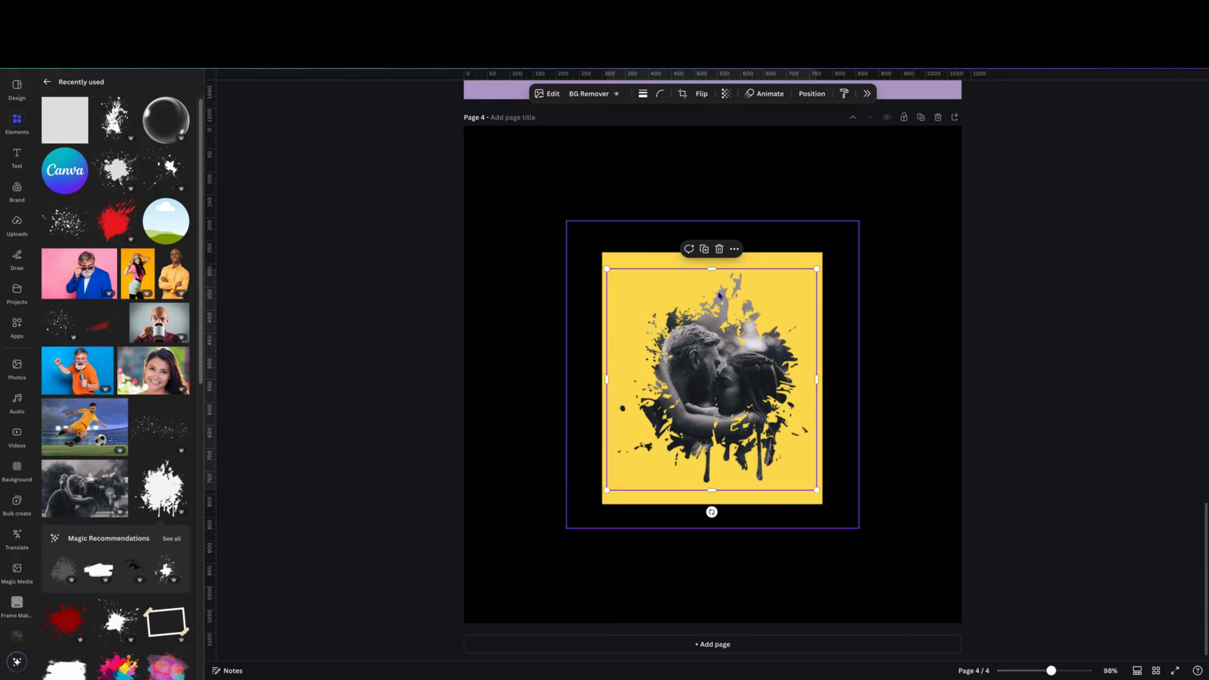
# - Apply a Drop shadow effect to the yellow splatter frame
pyautogui.click(553, 96)
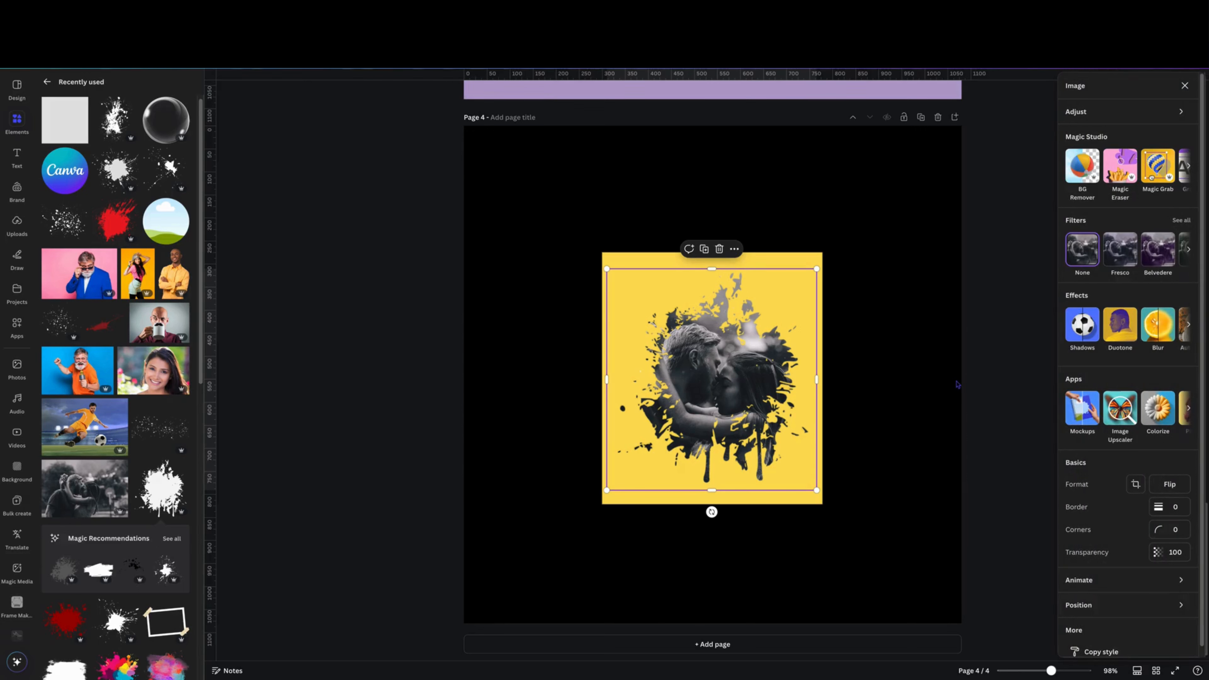
pyautogui.click(788, 259)
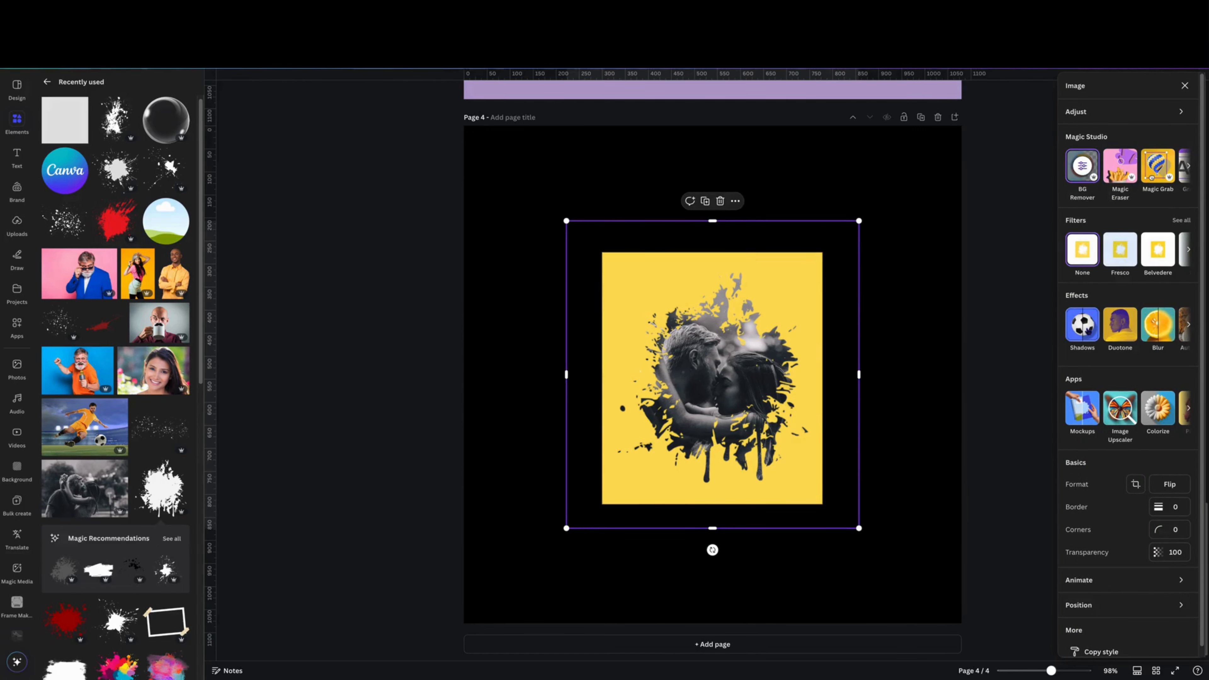
pyautogui.click(1082, 324)
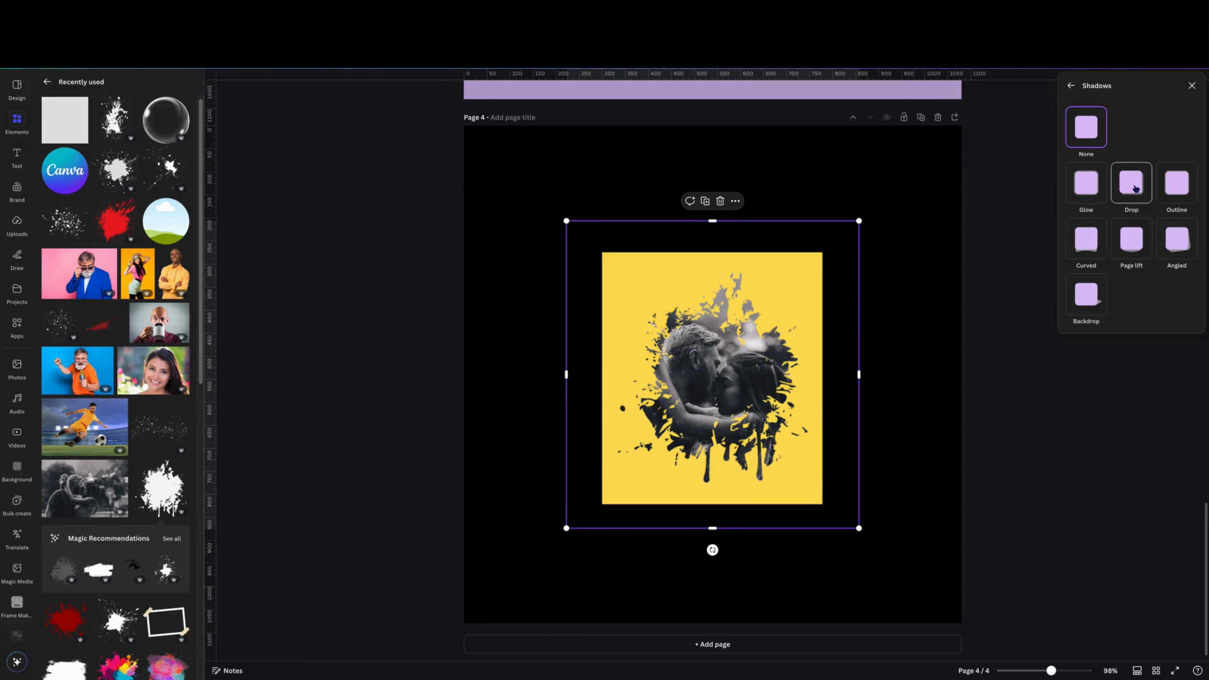
pyautogui.click(1136, 189)
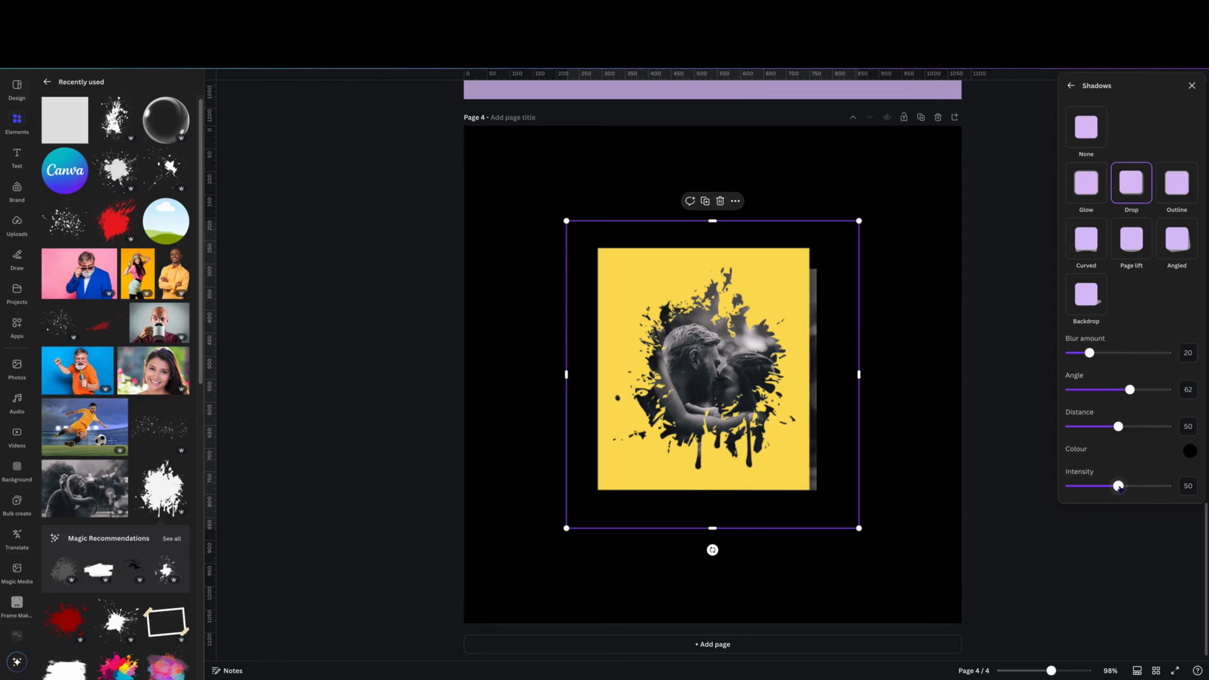
# - Set the frame's drop shadow to blur 17, angle 60, distance 13 and intensity 62
pyautogui.moveTo(1119, 485)
pyautogui.mouseDown()
pyautogui.moveTo(1166, 486)
pyautogui.moveTo(1130, 487)
pyautogui.mouseUp()
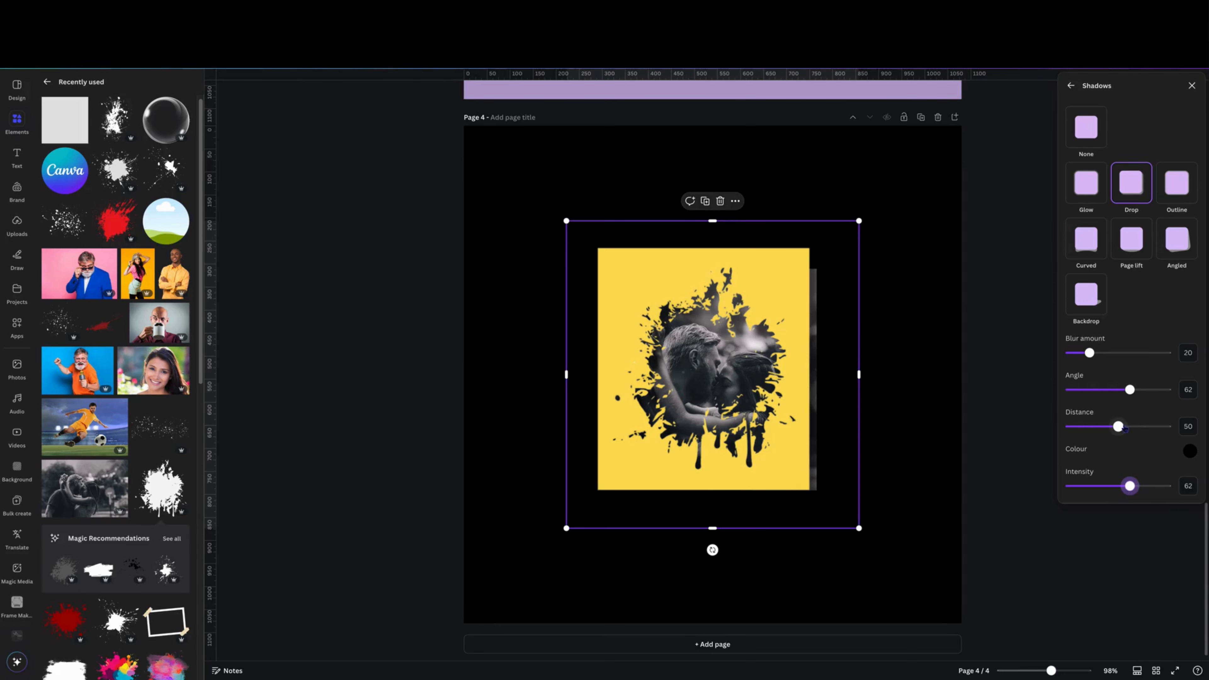
pyautogui.moveTo(1119, 426); pyautogui.dragTo(1091, 437)
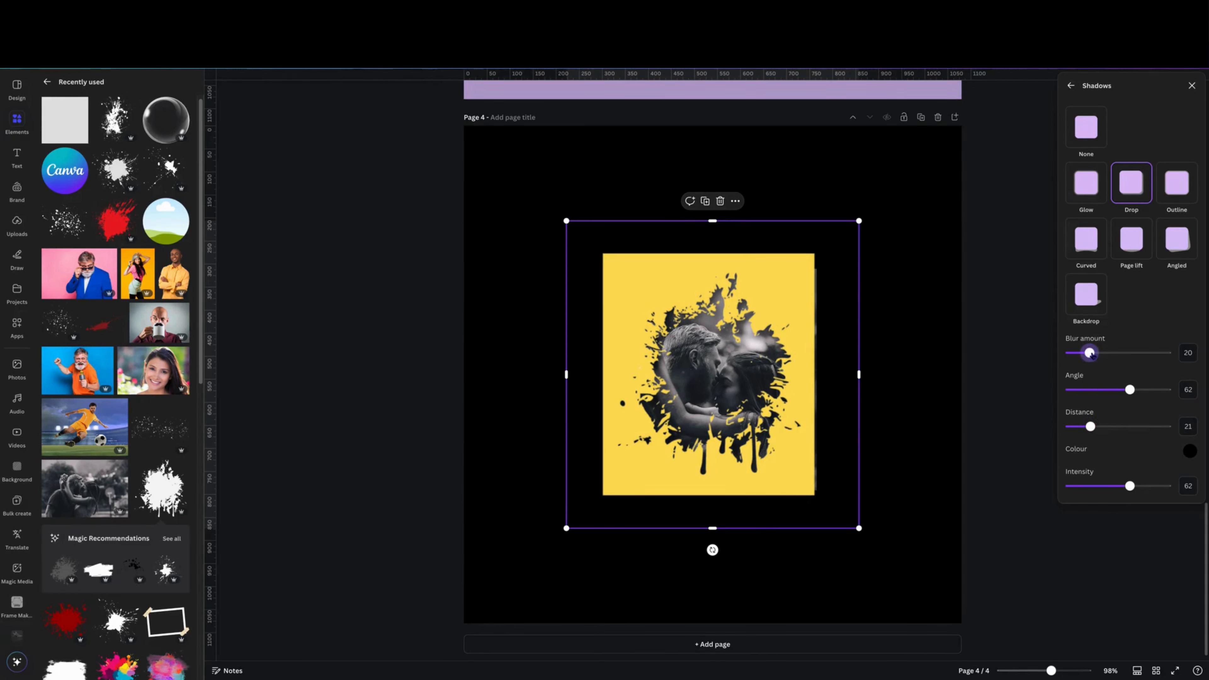
pyautogui.moveTo(1091, 351)
pyautogui.mouseDown()
pyautogui.moveTo(1115, 352)
pyautogui.moveTo(1076, 355)
pyautogui.moveTo(1071, 370)
pyautogui.moveTo(1088, 368)
pyautogui.mouseUp()
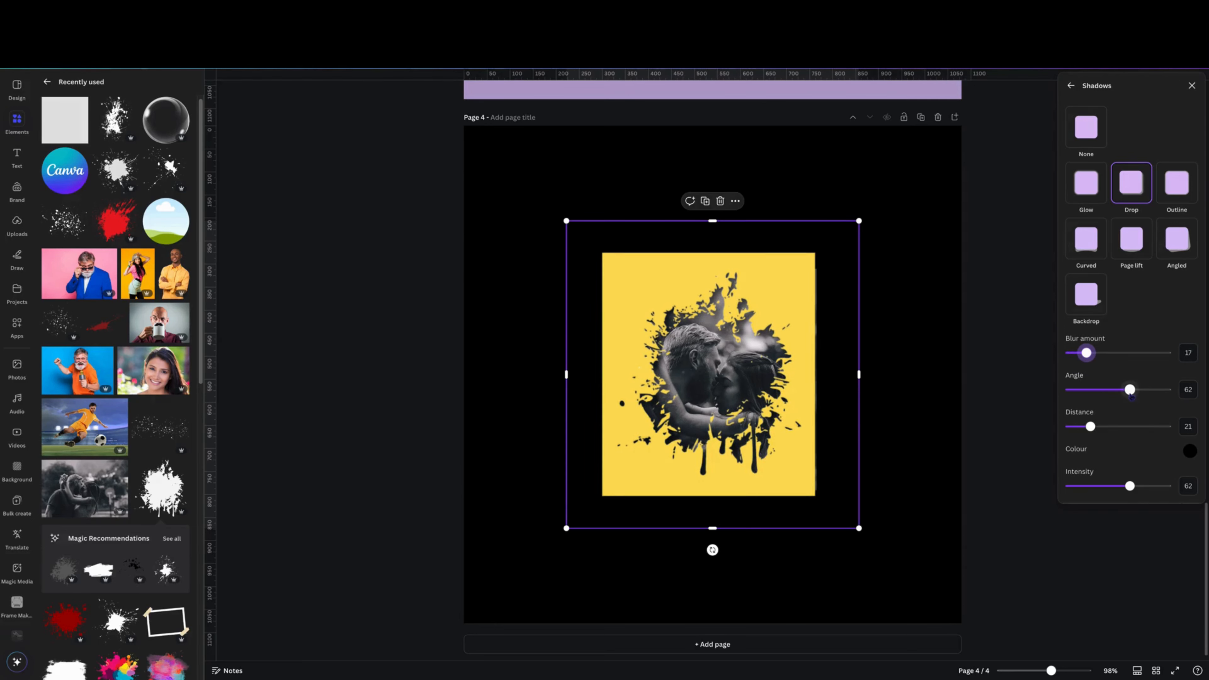
pyautogui.moveTo(1130, 390)
pyautogui.mouseDown()
pyautogui.moveTo(1115, 390)
pyautogui.moveTo(1128, 390)
pyautogui.mouseUp()
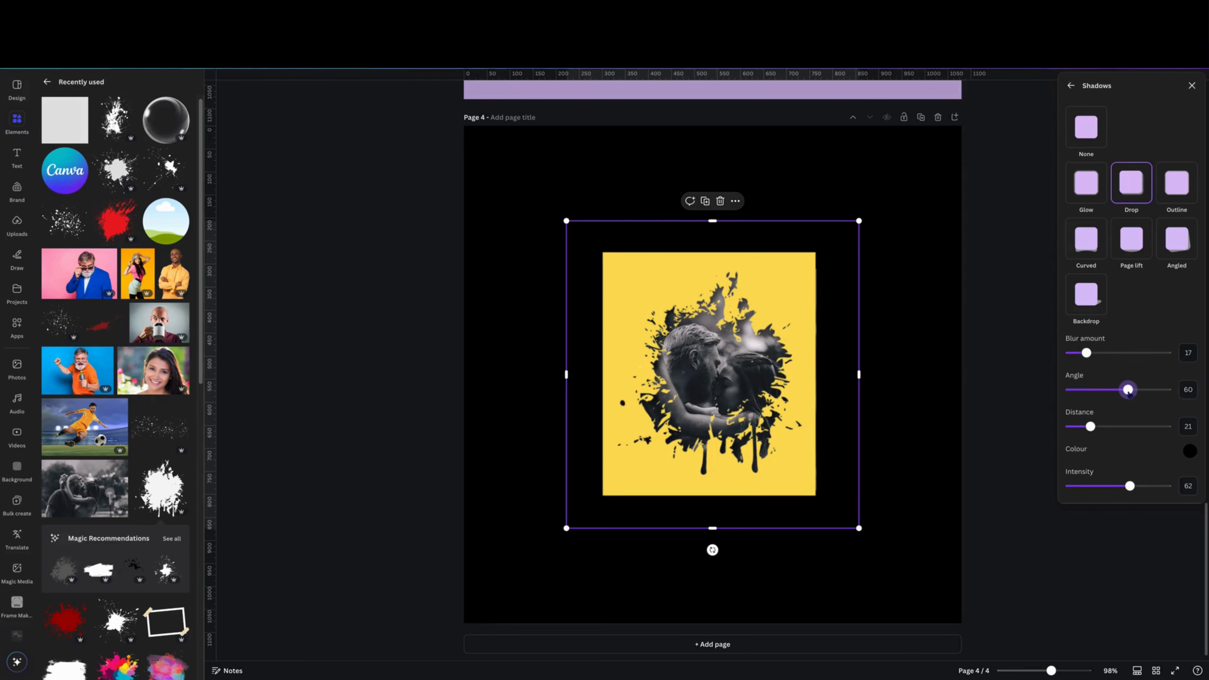
pyautogui.moveTo(1091, 431); pyautogui.dragTo(1084, 438)
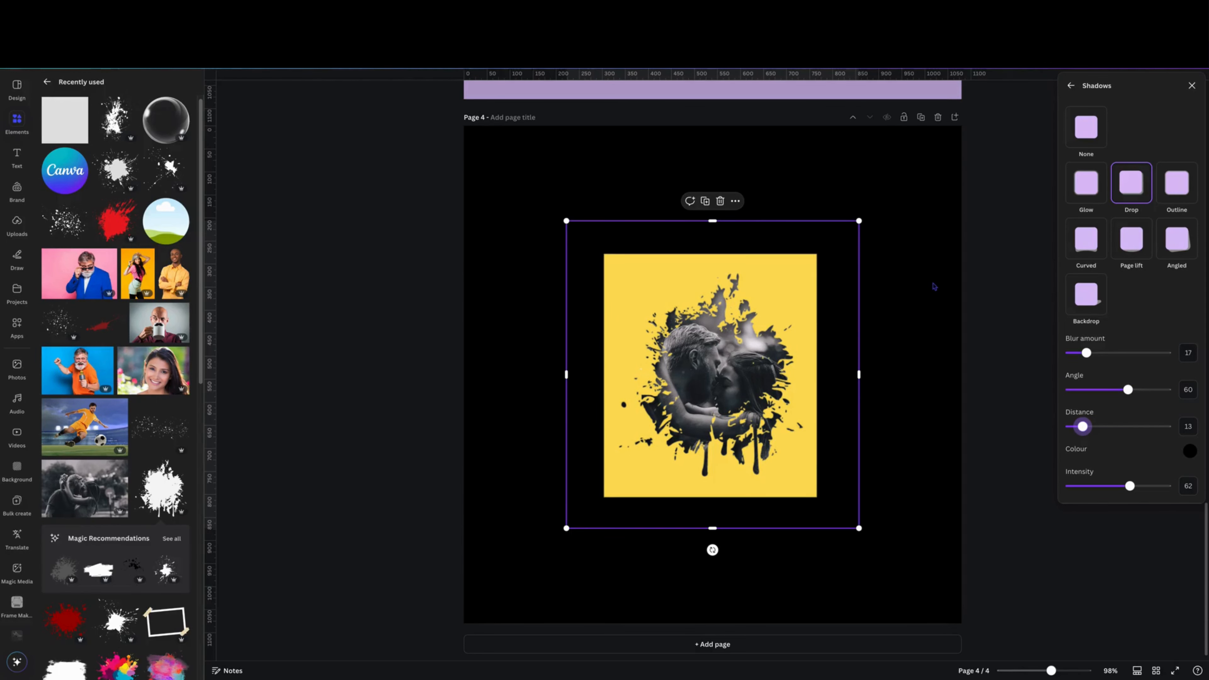
pyautogui.click(936, 360)
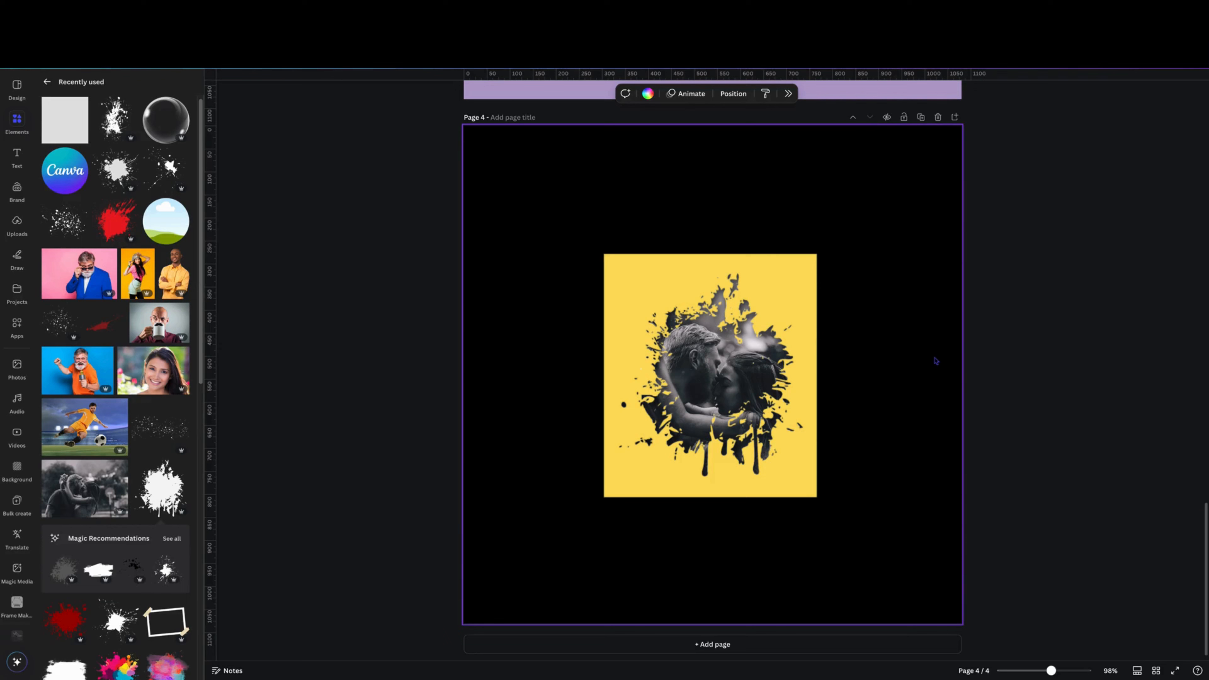
# - Change the splatter frame's drop shadow colour to purple #AD2DD4
pyautogui.scroll(5, 1199, 501)
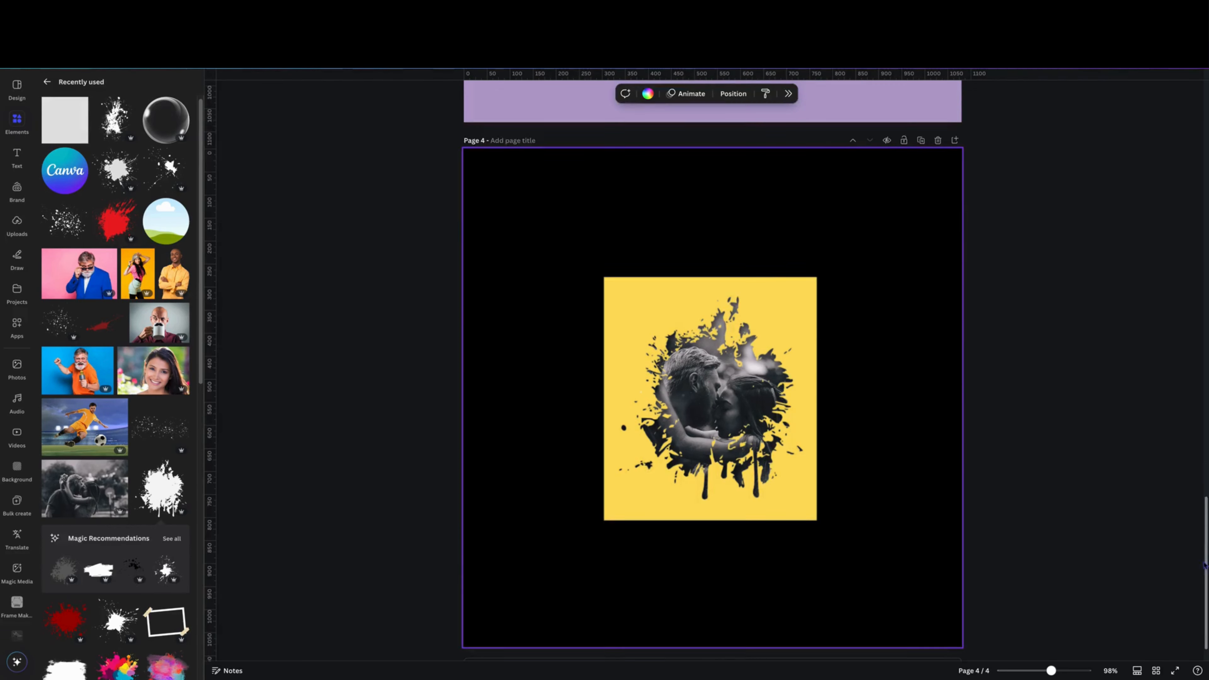
pyautogui.scroll(2, 1199, 501)
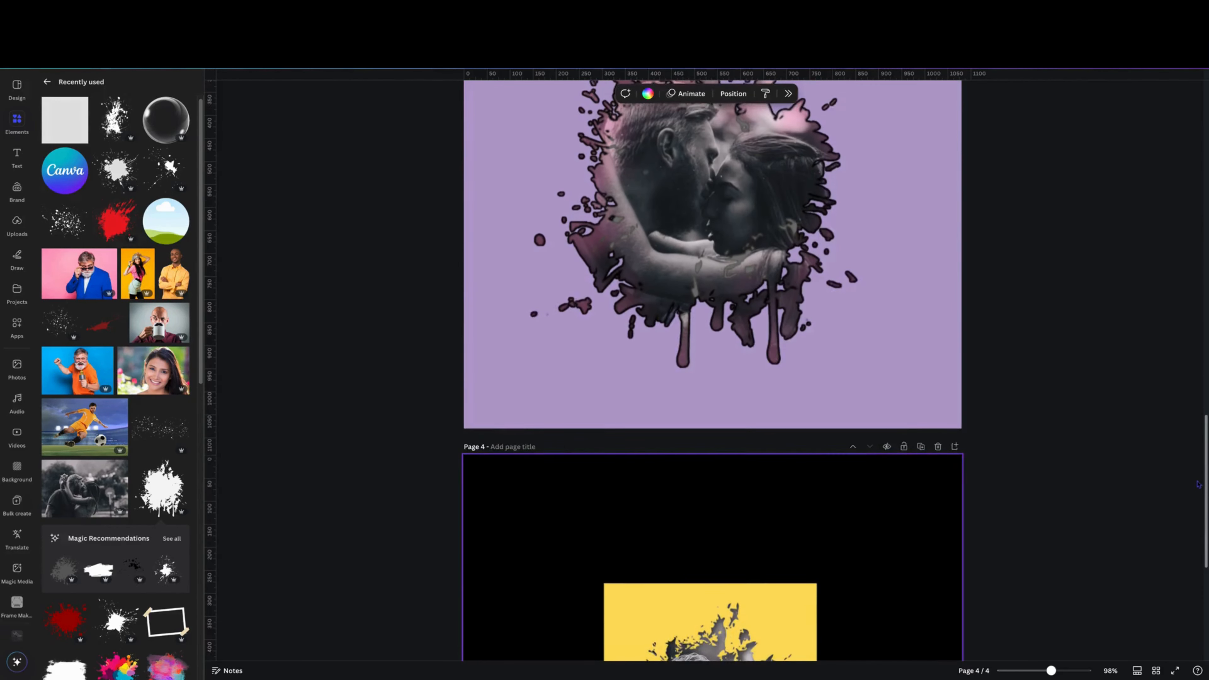
pyautogui.scroll(-5, 1117, 559)
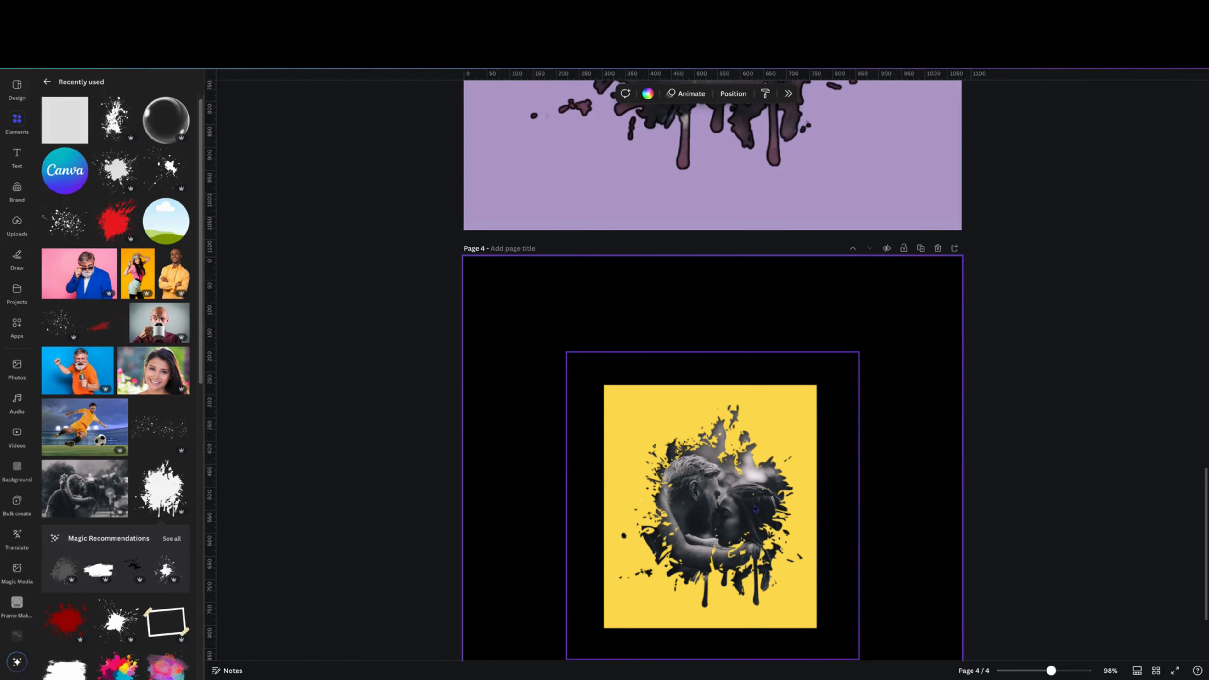
pyautogui.click(792, 411)
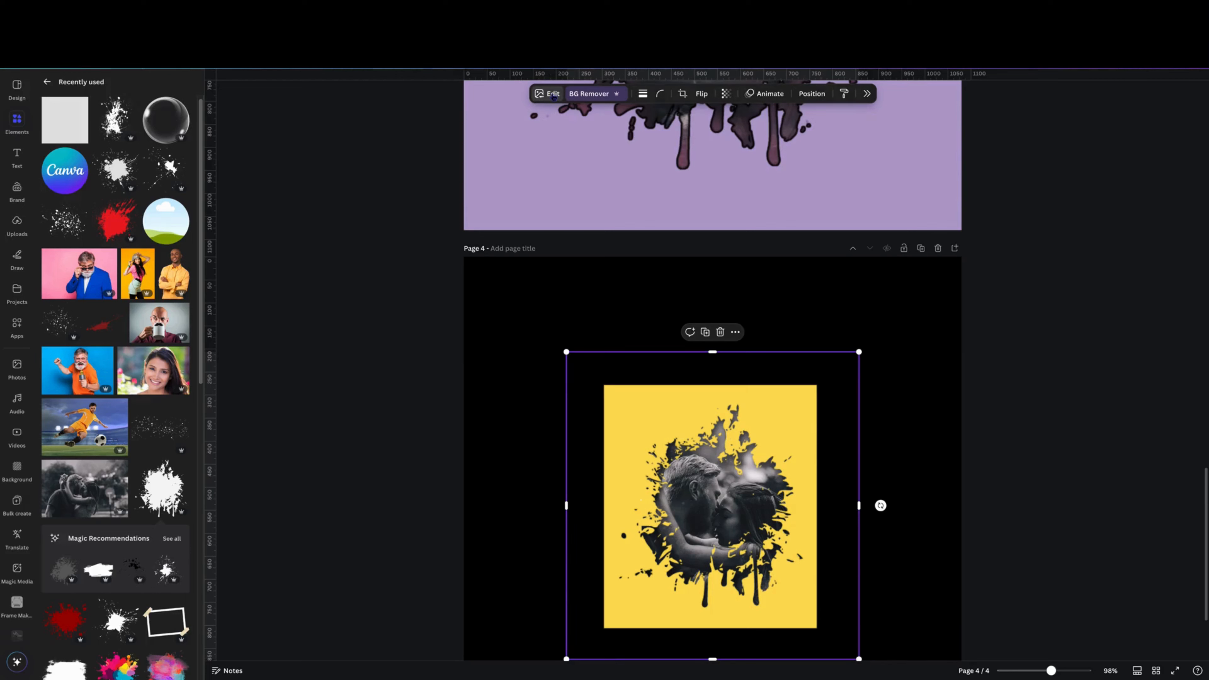
pyautogui.click(548, 93)
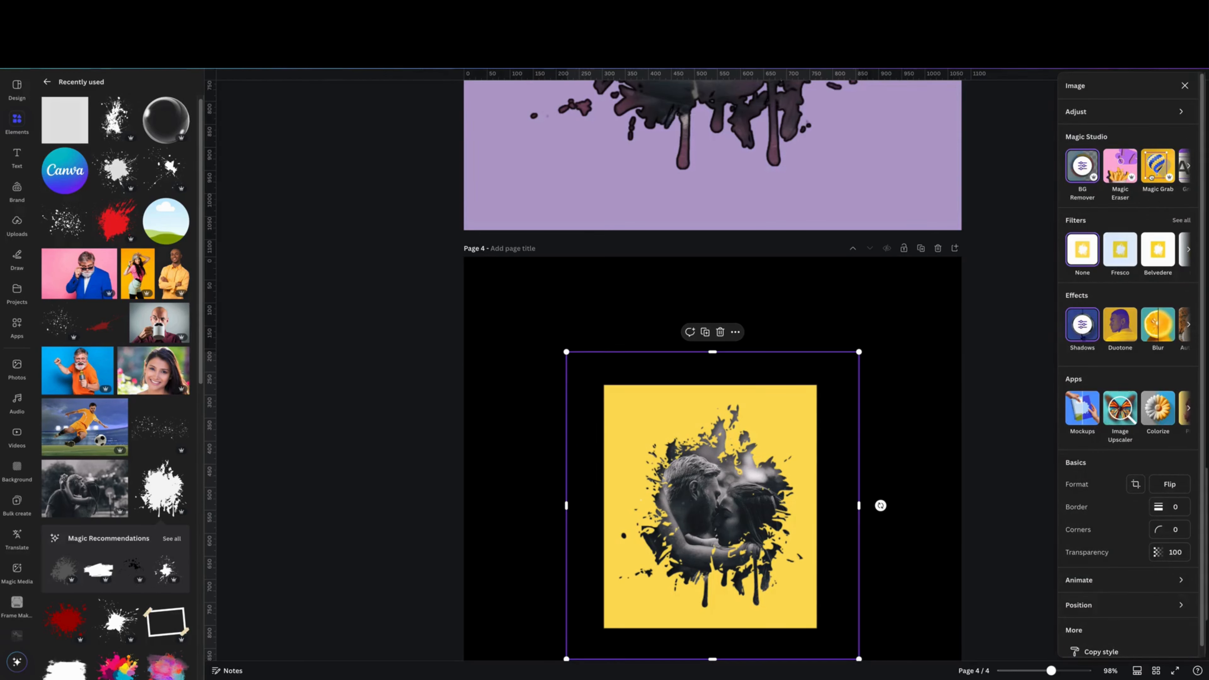
pyautogui.click(1089, 326)
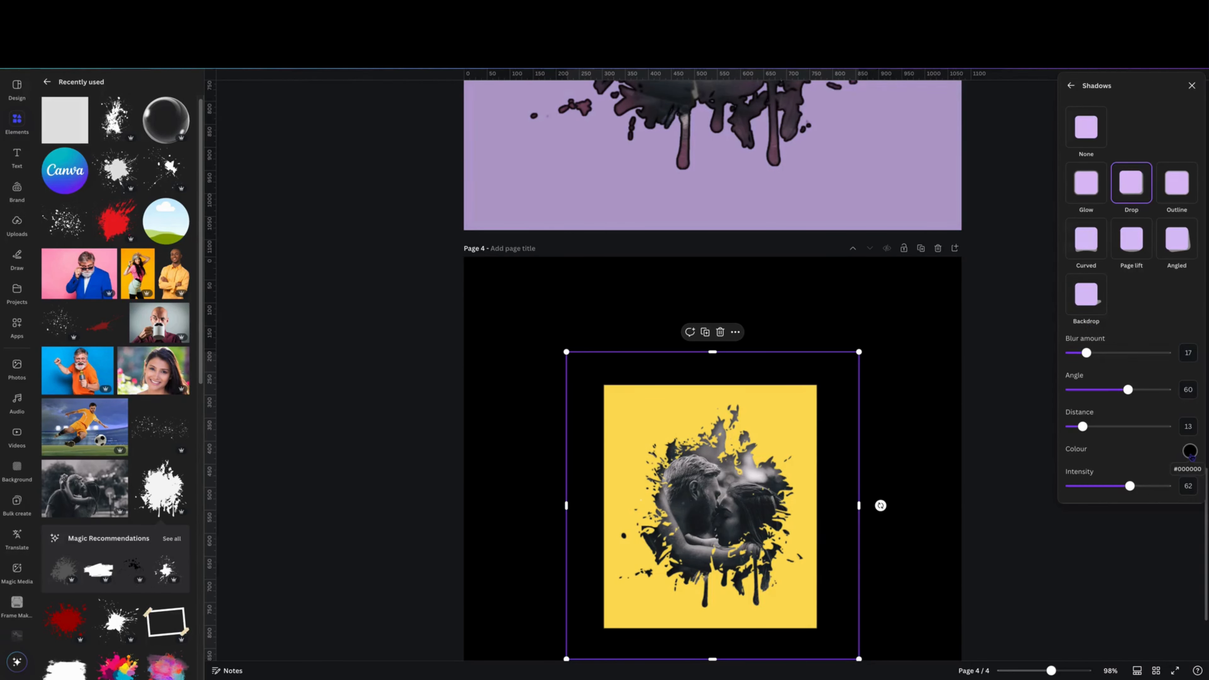
pyautogui.click(1191, 451)
pyautogui.click(1171, 531)
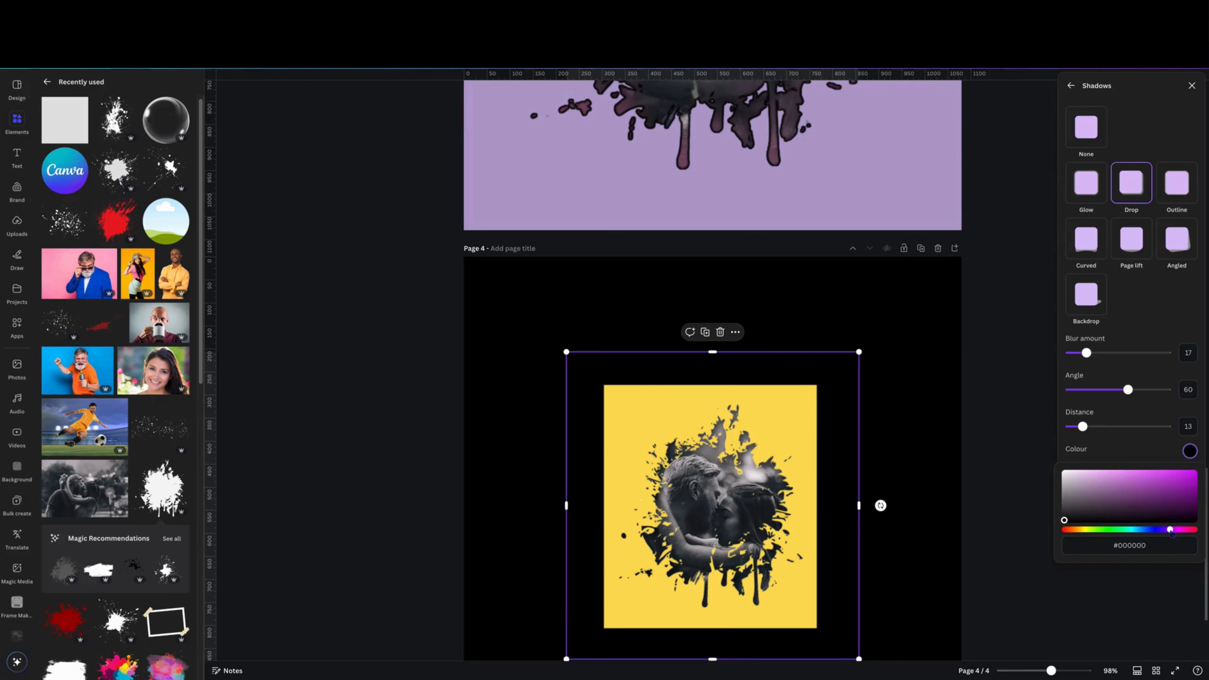
pyautogui.moveTo(1171, 531); pyautogui.dragTo(1169, 479)
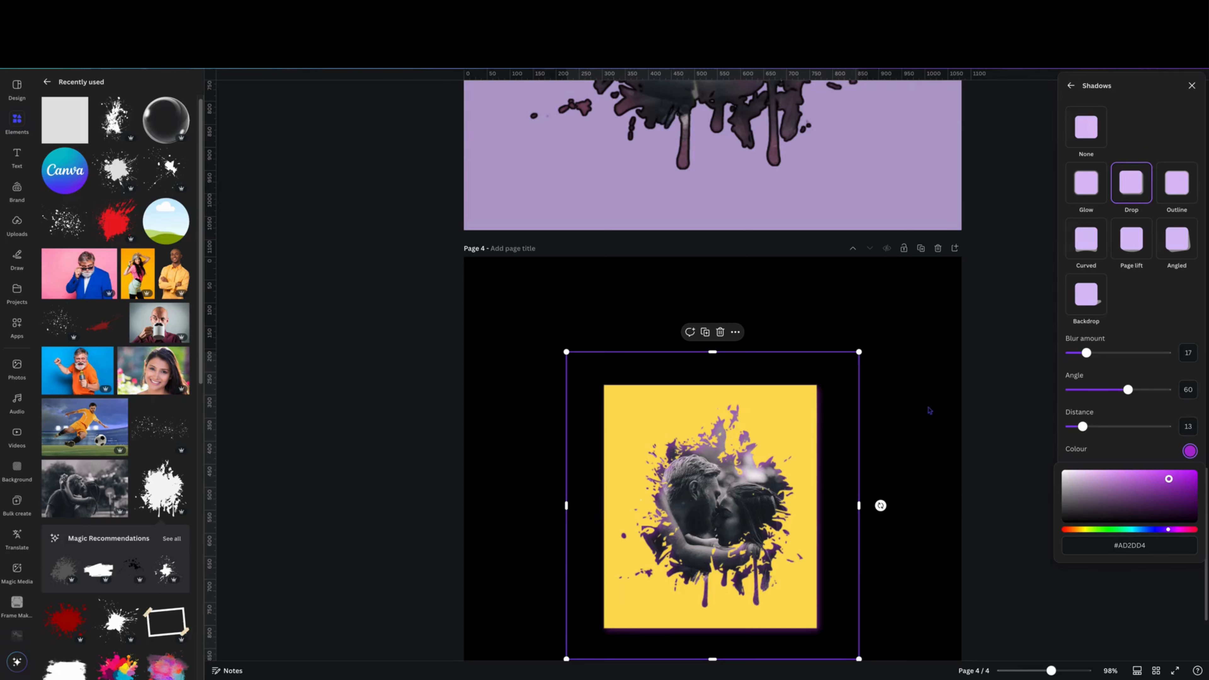
pyautogui.click(934, 438)
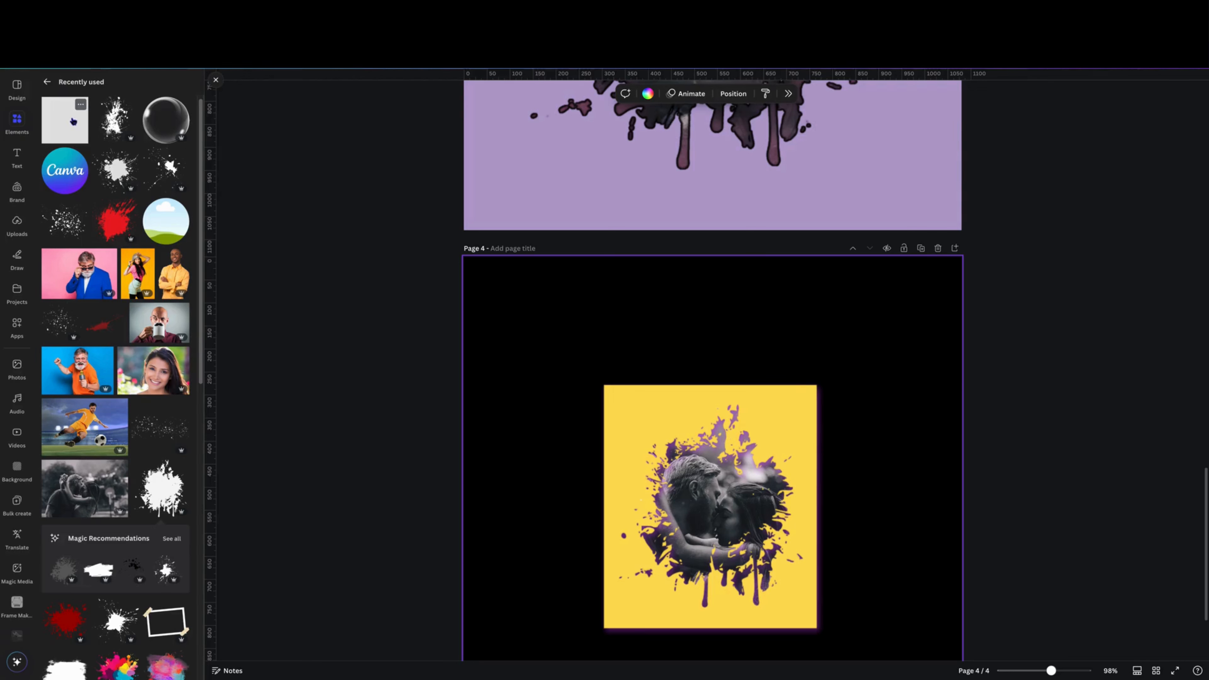
# - Add the recently used square and stretch it into a full-height strip covering page 4's left side and slightly overlapping the frame's left edge
pyautogui.click(72, 132)
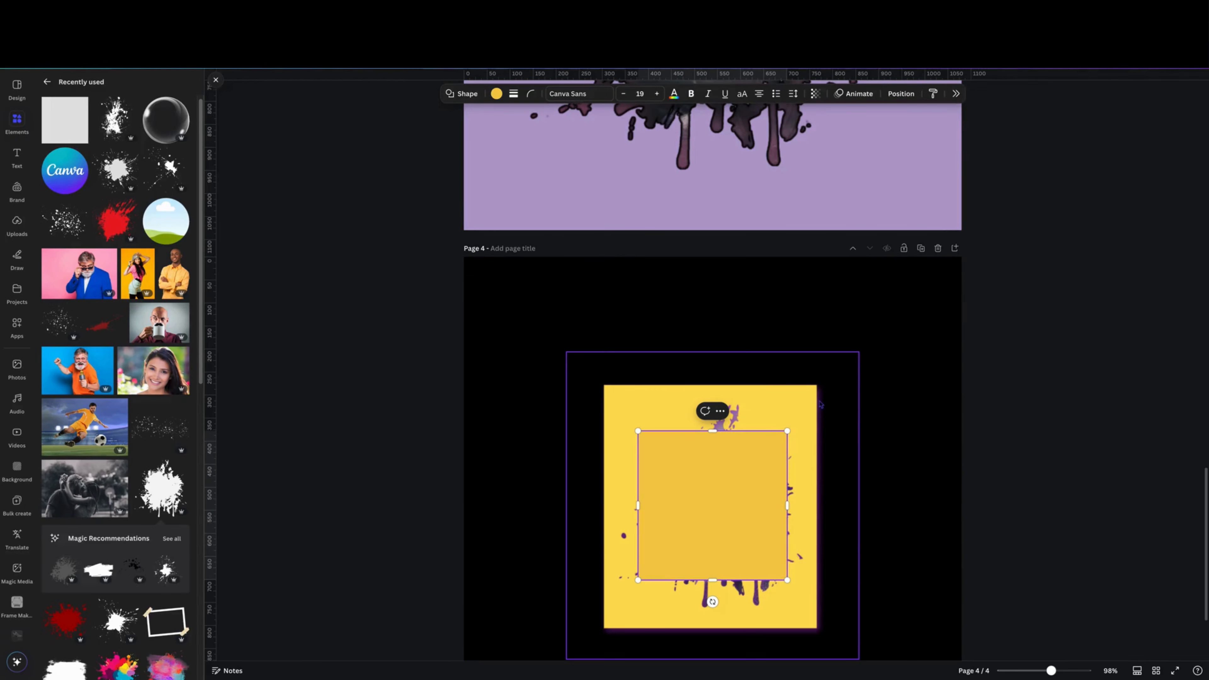
pyautogui.moveTo(756, 482); pyautogui.dragTo(565, 275)
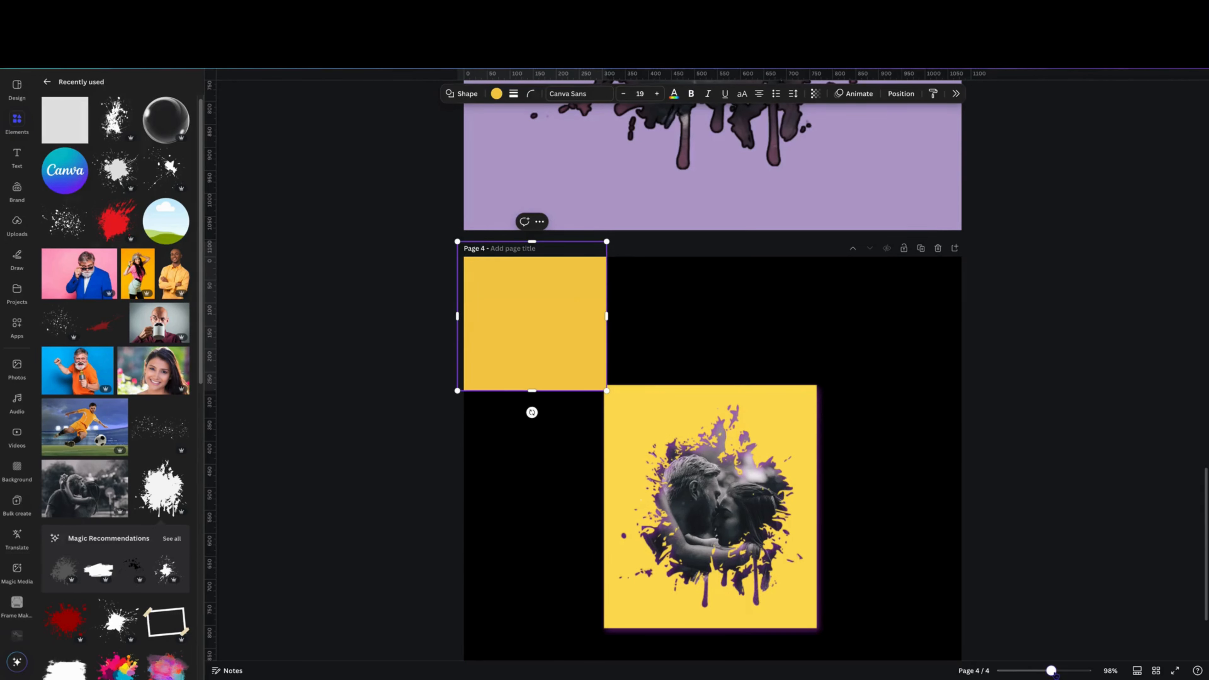
pyautogui.moveTo(1052, 671); pyautogui.dragTo(1030, 671)
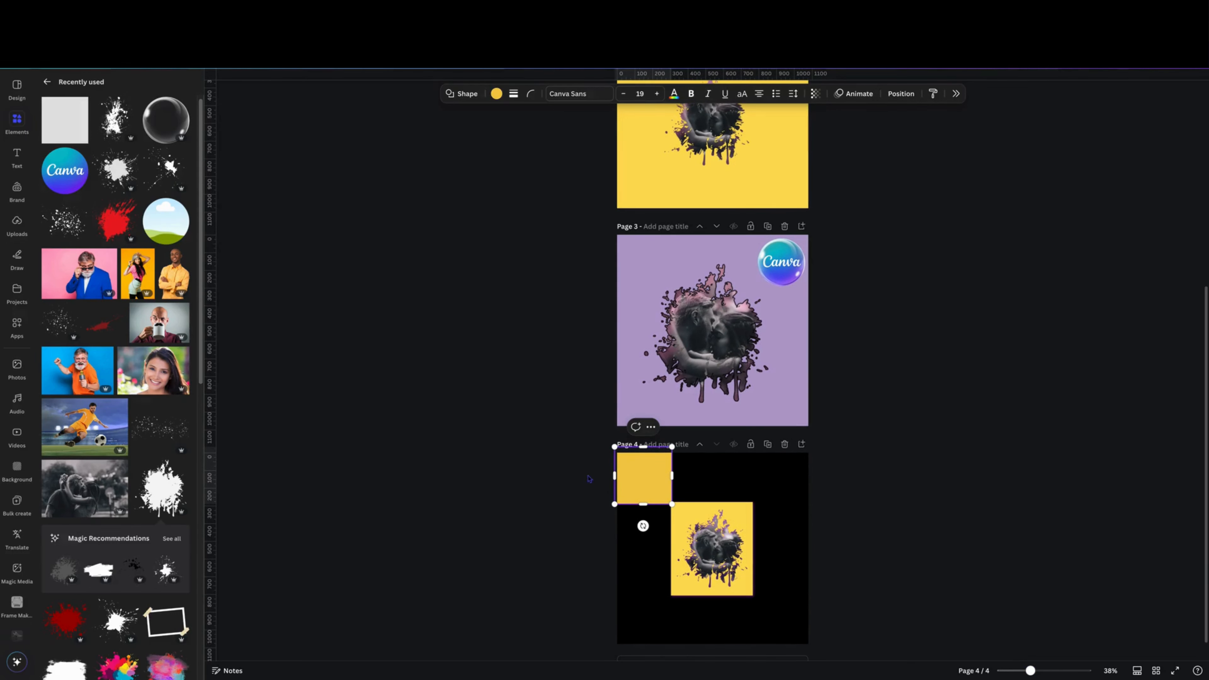
pyautogui.moveTo(642, 504); pyautogui.dragTo(643, 652)
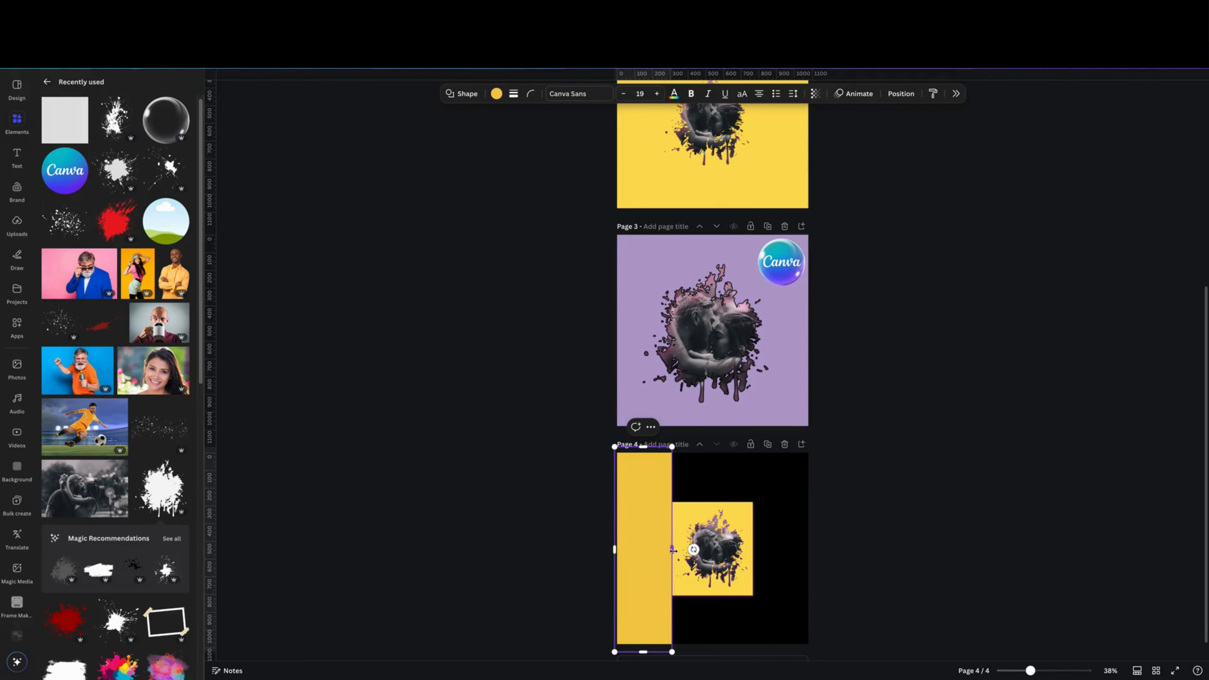
pyautogui.moveTo(674, 548); pyautogui.dragTo(675, 548)
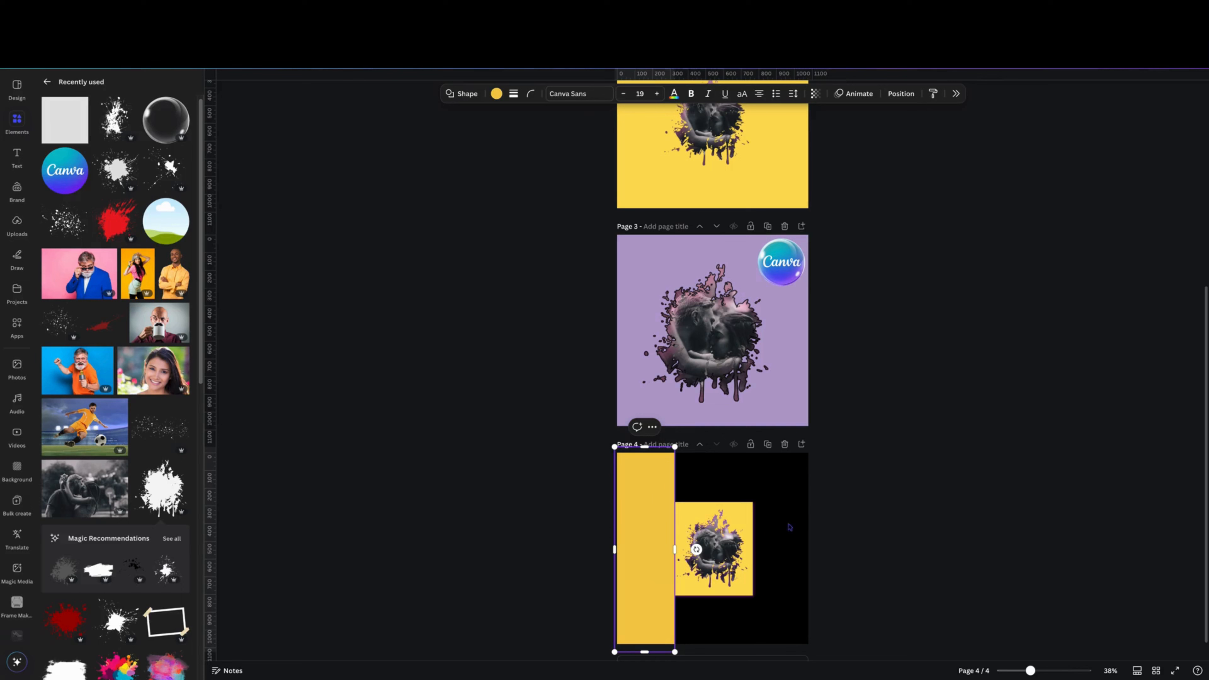
# - Fill the strip with the default solid yellow that matches the splatter frame
pyautogui.click(497, 94)
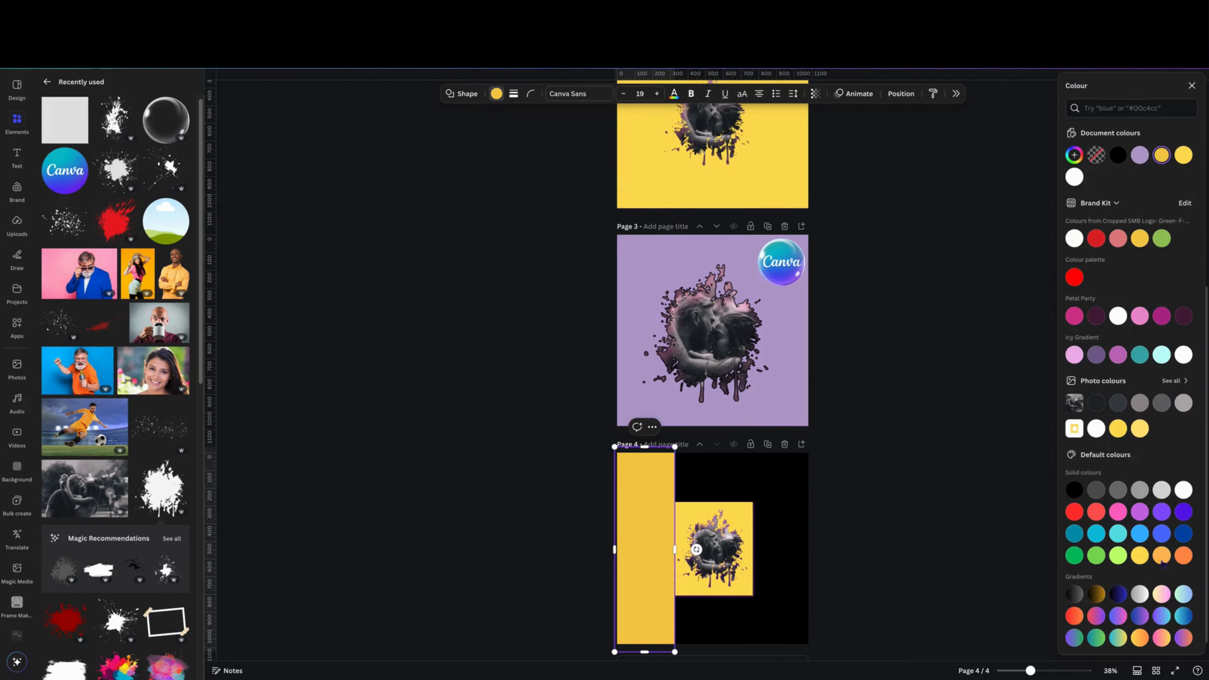
pyautogui.click(1143, 557)
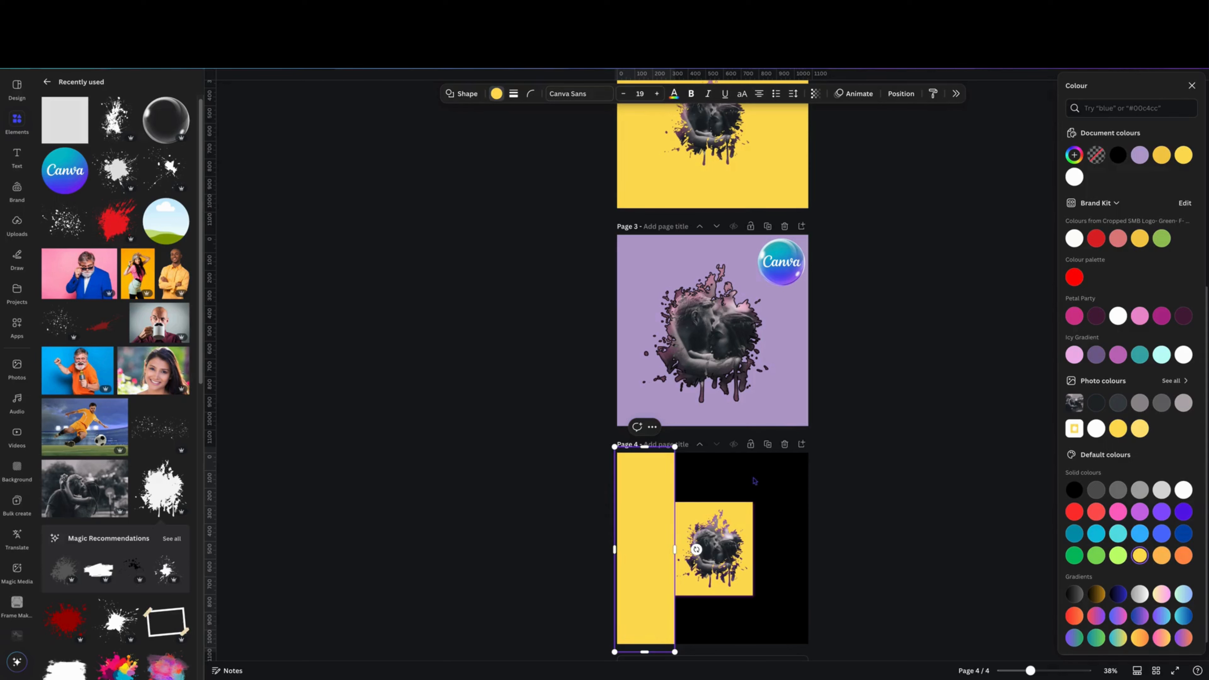
# - Duplicate the yellow strip, place the copy over page 4's right side against the frame, and extend it past the page's lower edge
pyautogui.click(759, 471)
pyautogui.click(644, 471)
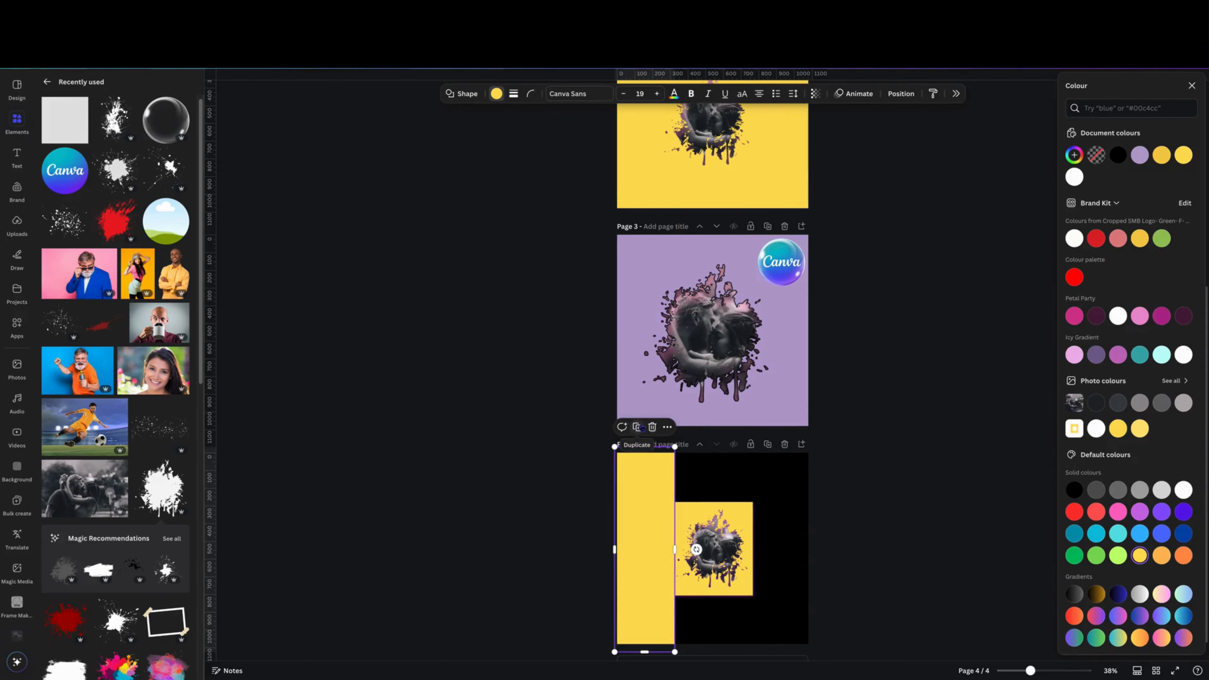
pyautogui.click(637, 427)
pyautogui.moveTo(643, 488); pyautogui.dragTo(777, 484)
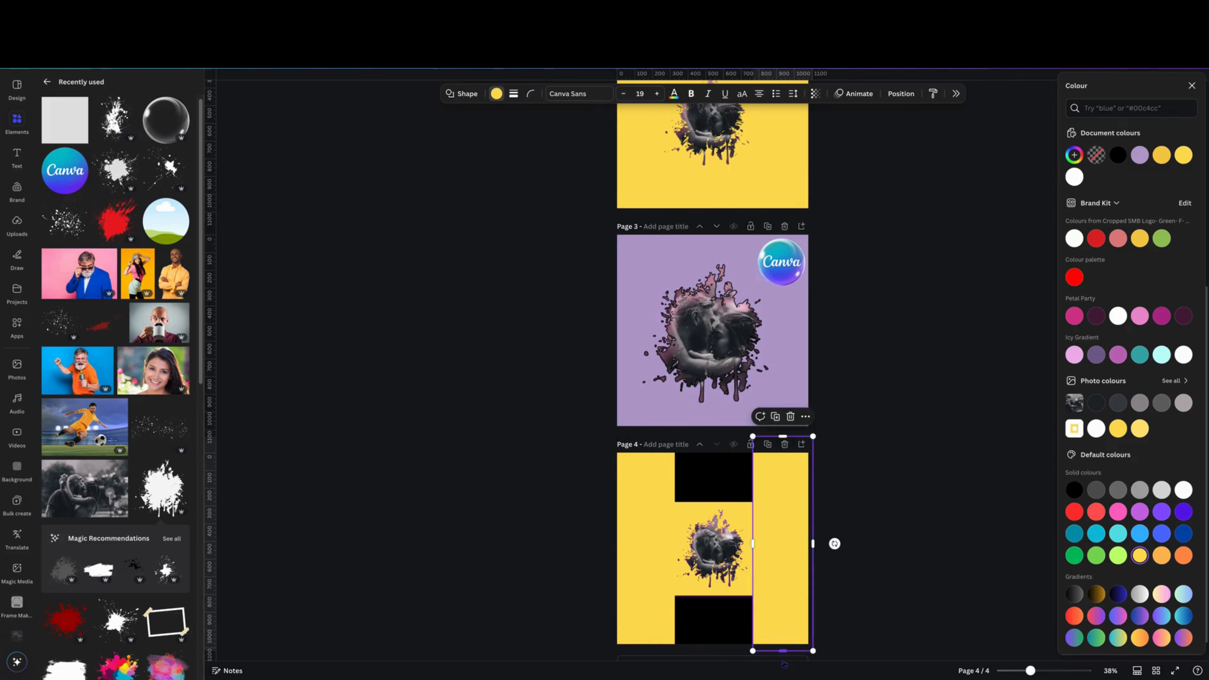
pyautogui.moveTo(782, 651); pyautogui.dragTo(782, 670)
# - Duplicate the right strip, reshape the copy into a wide block covering the gap below the frame, and duplicate that block over the gap above
pyautogui.click(776, 417)
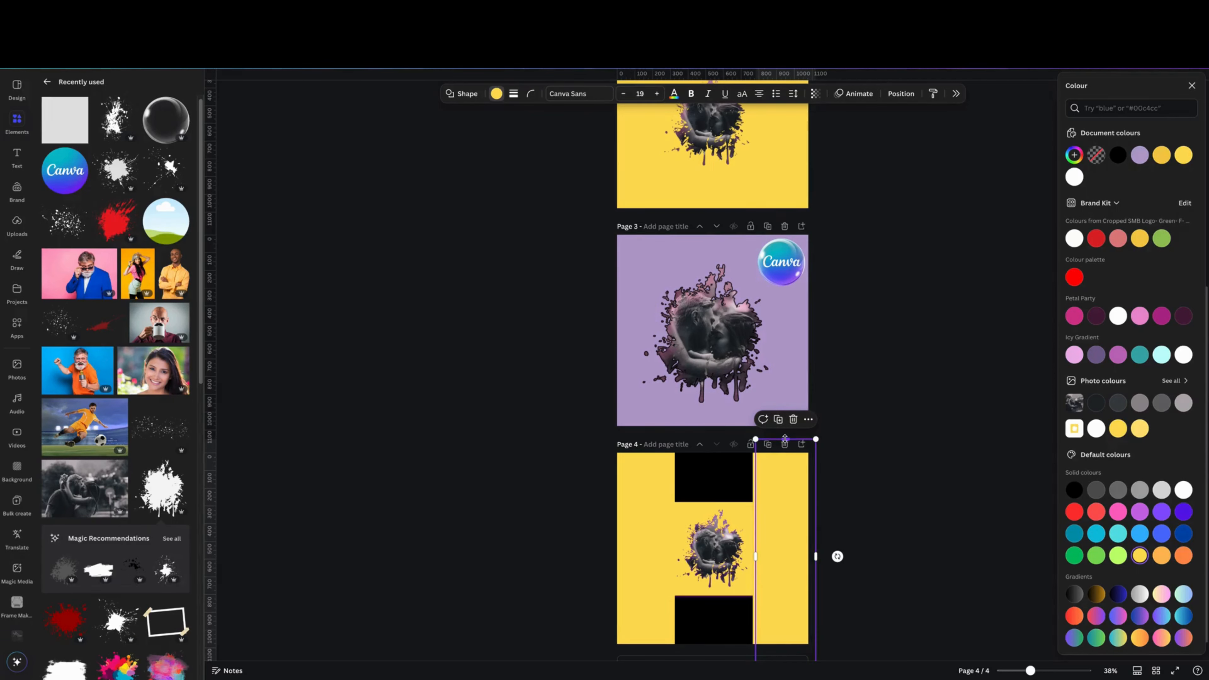
pyautogui.moveTo(786, 438); pyautogui.dragTo(790, 587)
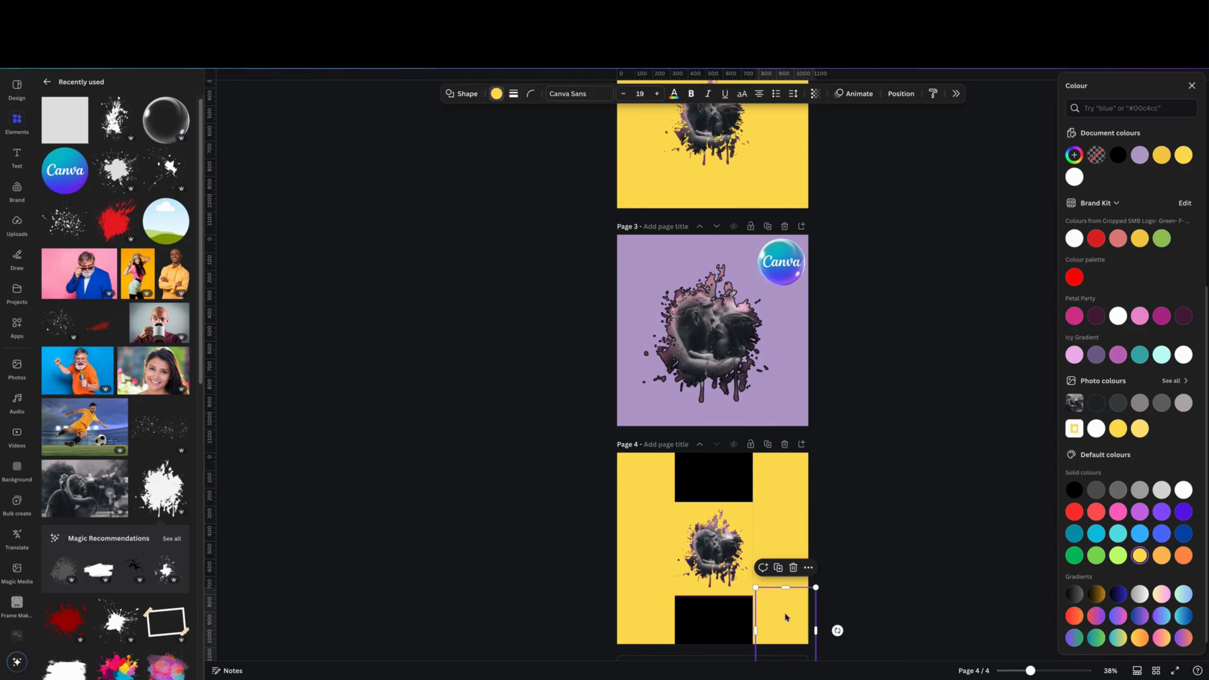
pyautogui.moveTo(755, 630); pyautogui.dragTo(639, 643)
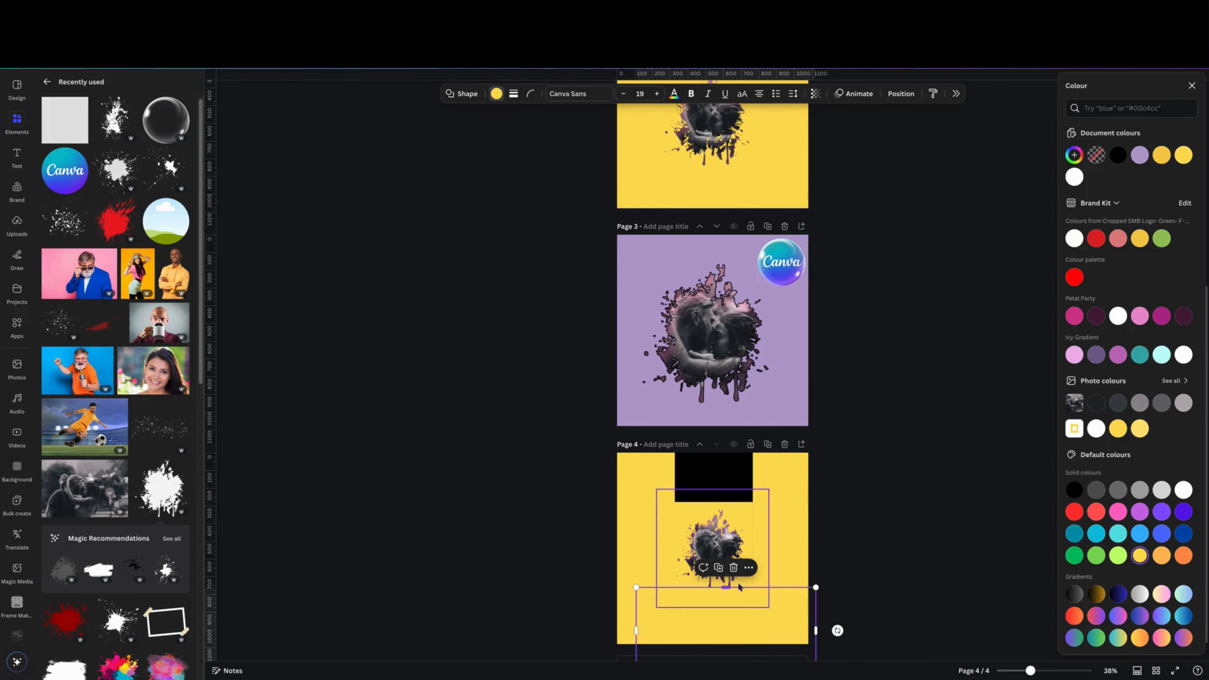
pyautogui.moveTo(726, 588); pyautogui.dragTo(728, 592)
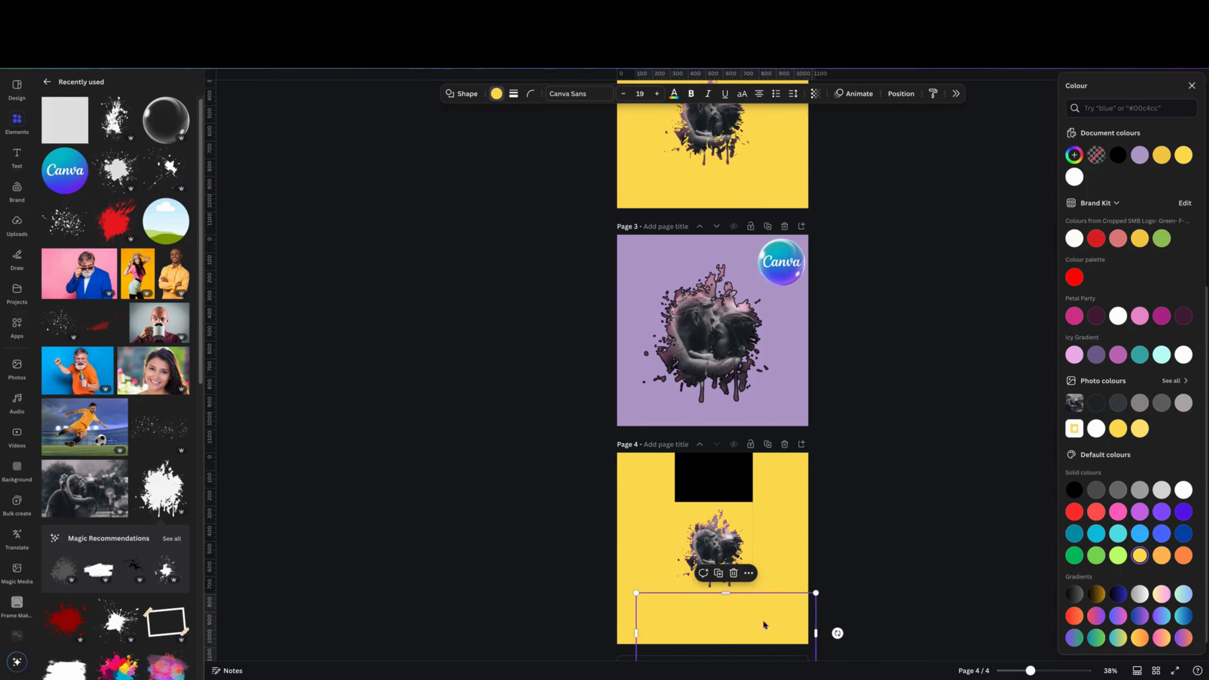
pyautogui.click(718, 573)
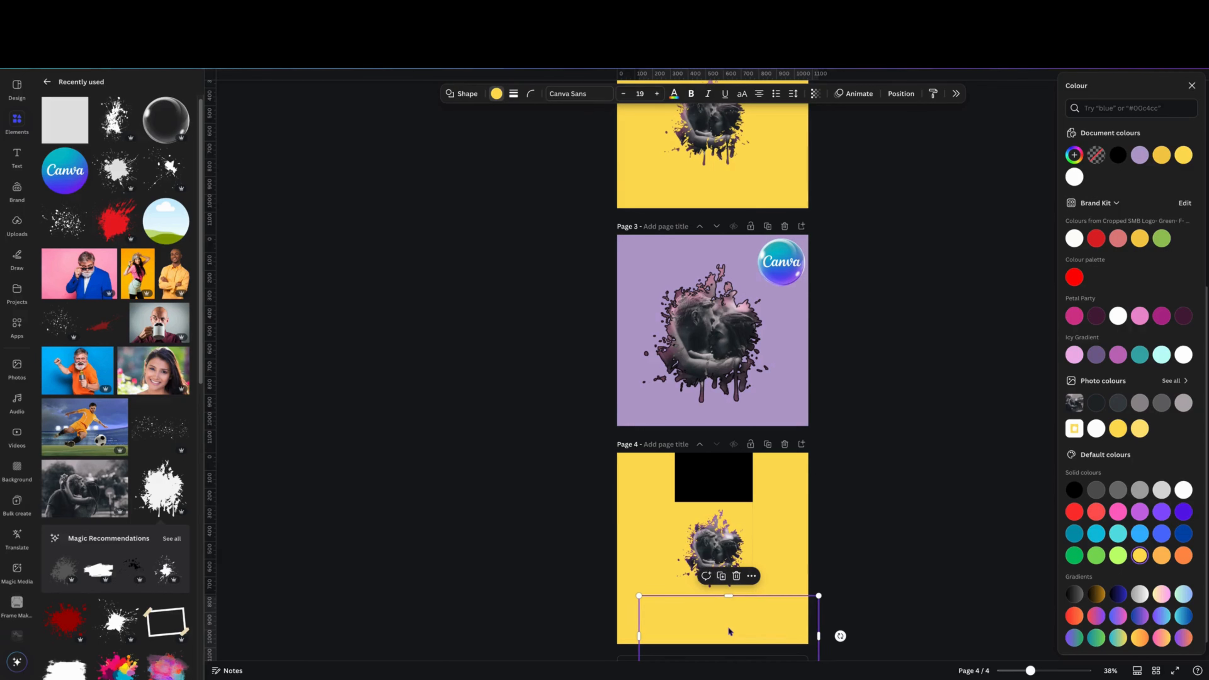
pyautogui.moveTo(729, 633); pyautogui.dragTo(716, 455)
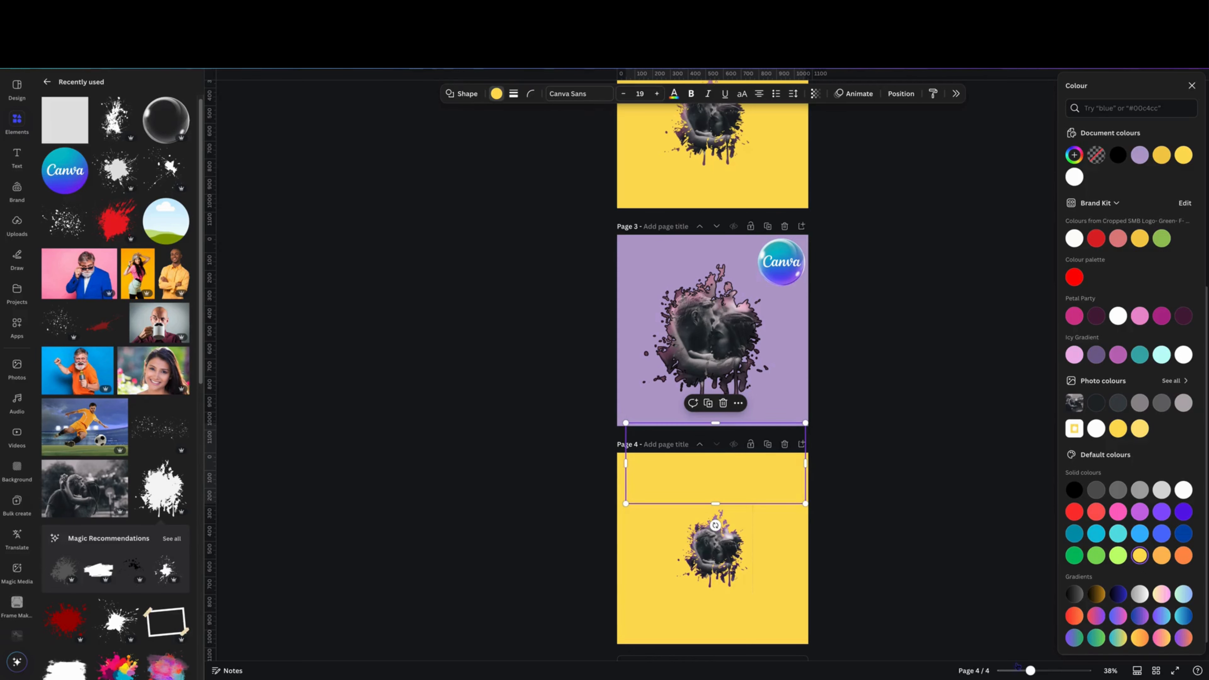
# - Widen the right yellow strip slightly towards the splatter to cover the thin seam at the frame's right edge
pyautogui.moveTo(1030, 671); pyautogui.dragTo(1048, 671)
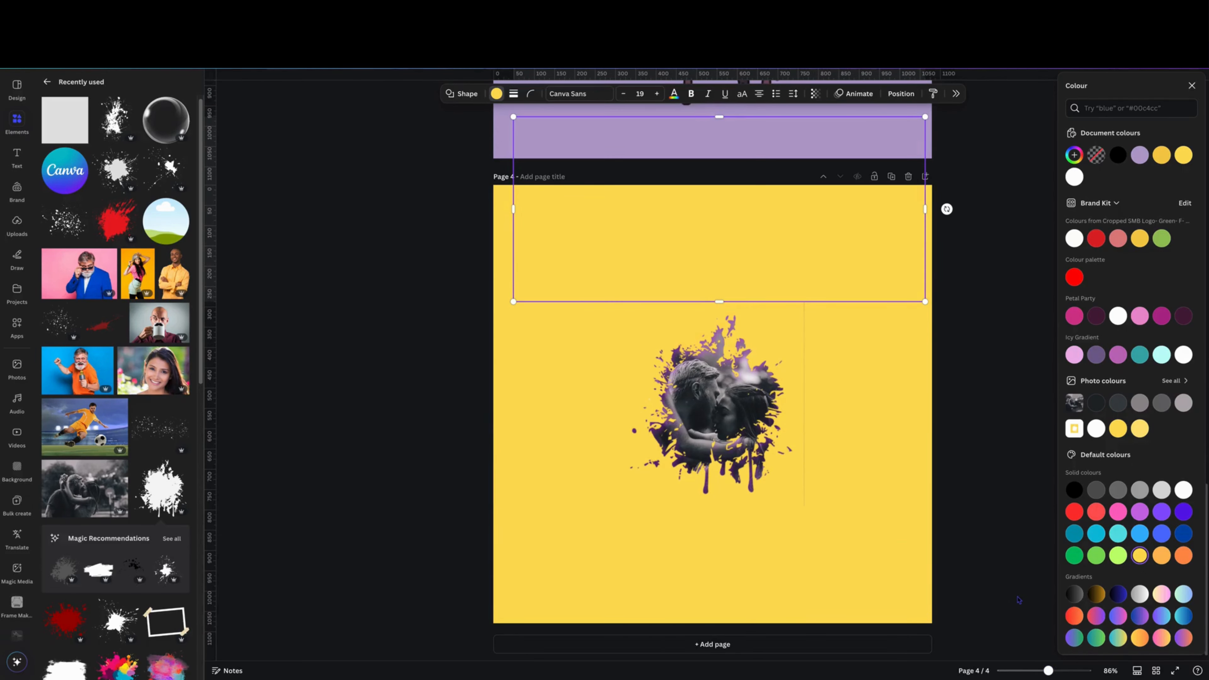
pyautogui.click(697, 551)
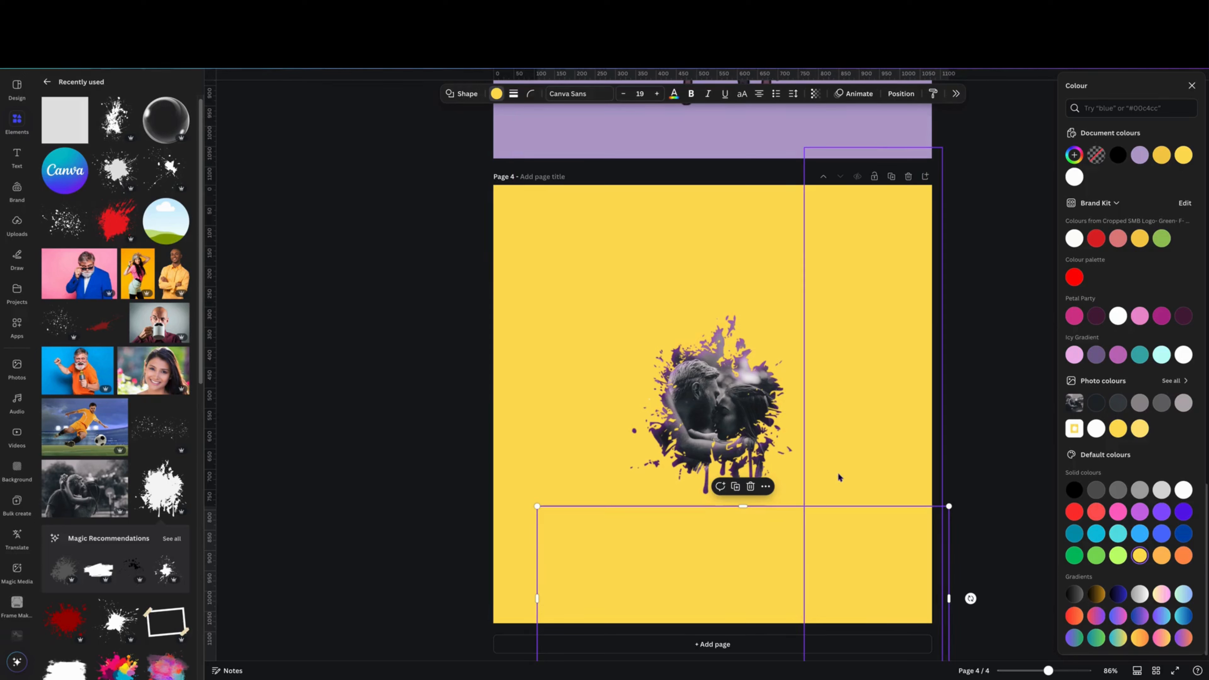
pyautogui.click(840, 473)
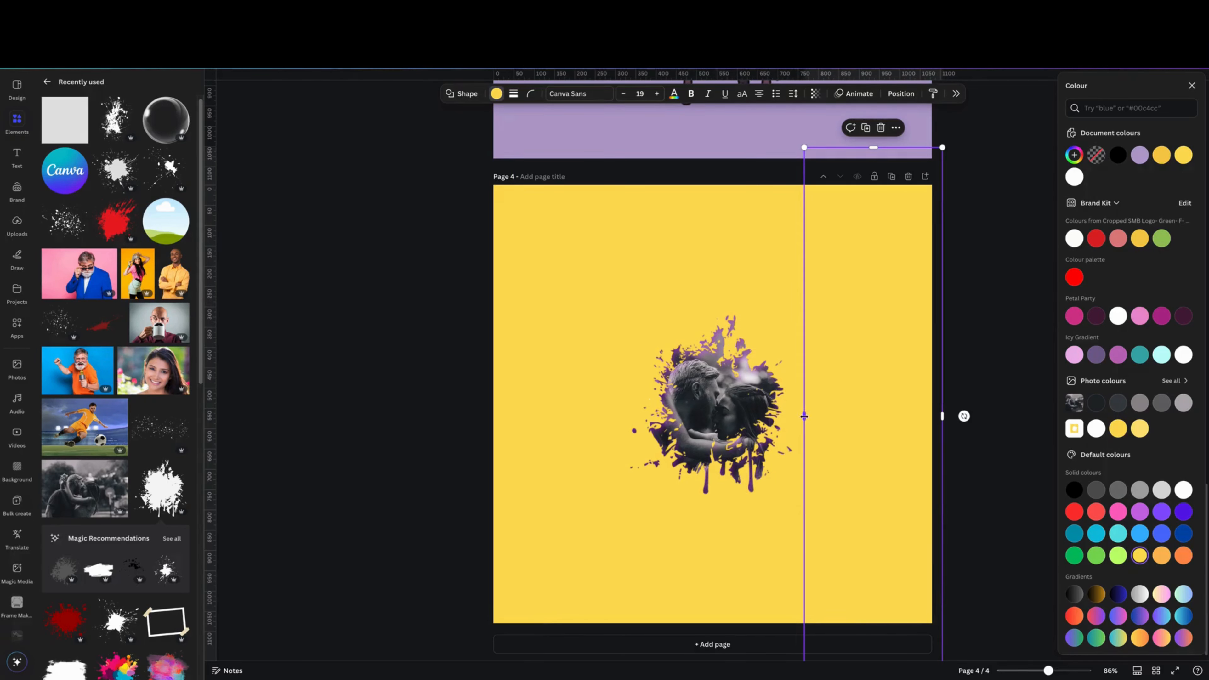
pyautogui.moveTo(802, 416); pyautogui.dragTo(797, 417)
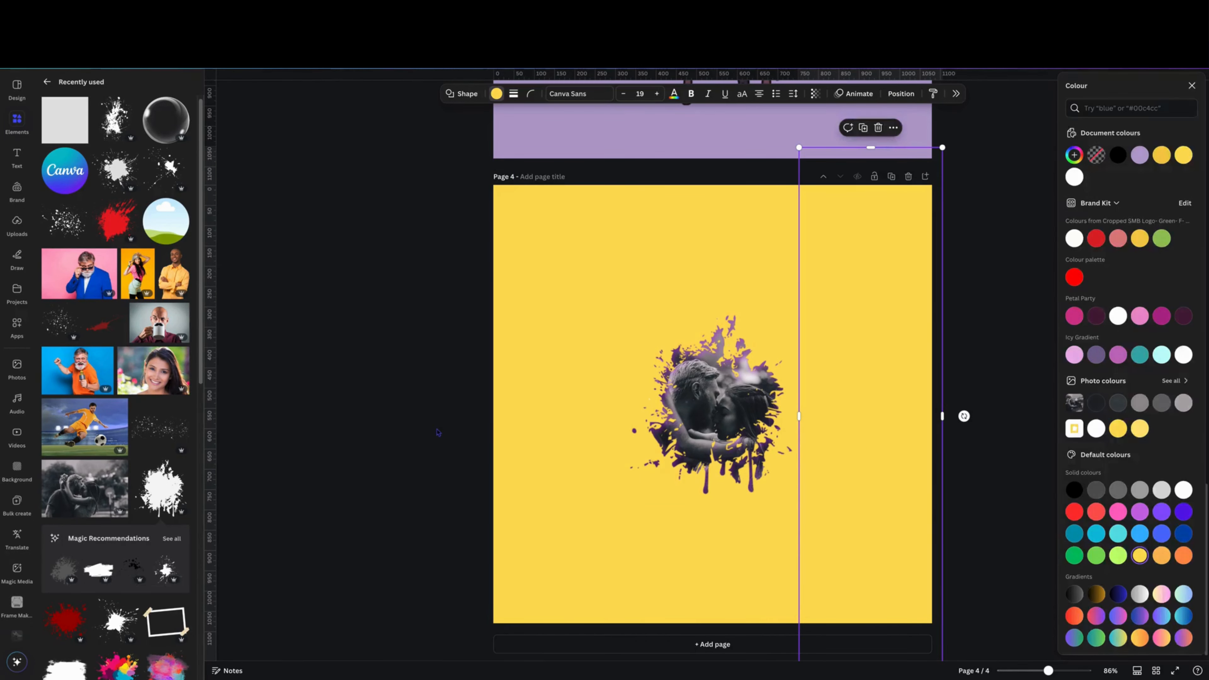
pyautogui.click(534, 384)
pyautogui.click(472, 263)
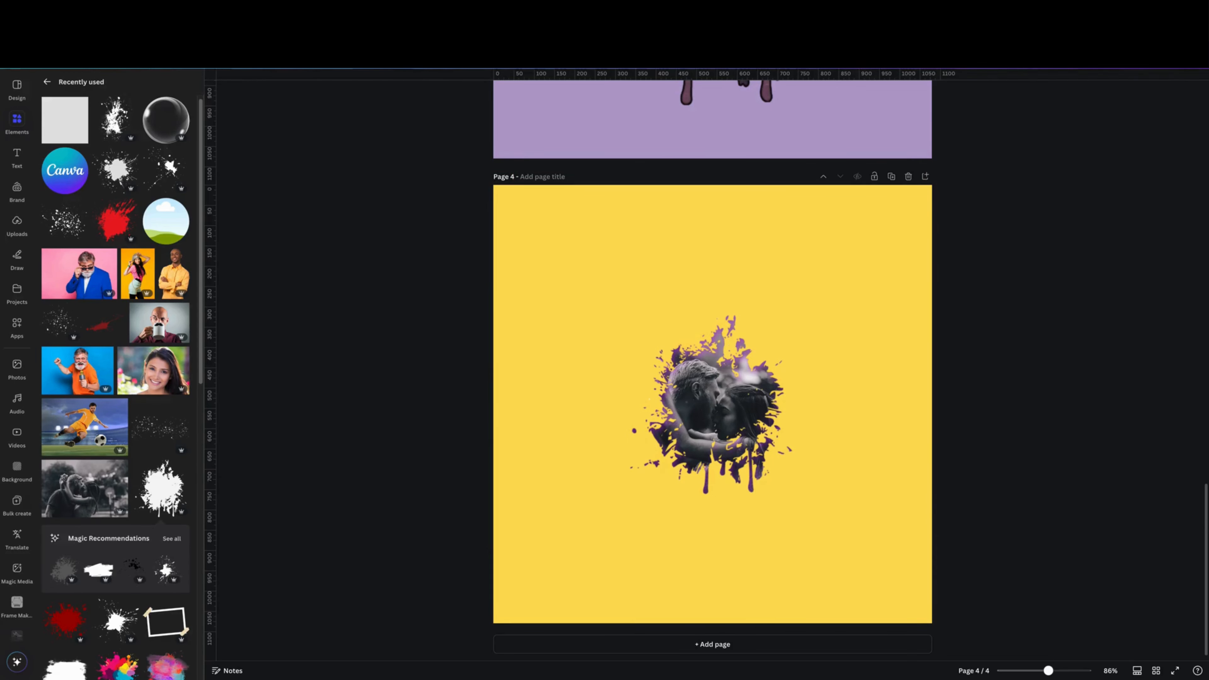
# - View the design's sharing and download options, and add a blank page after page 4
pyautogui.click(1184, 58)
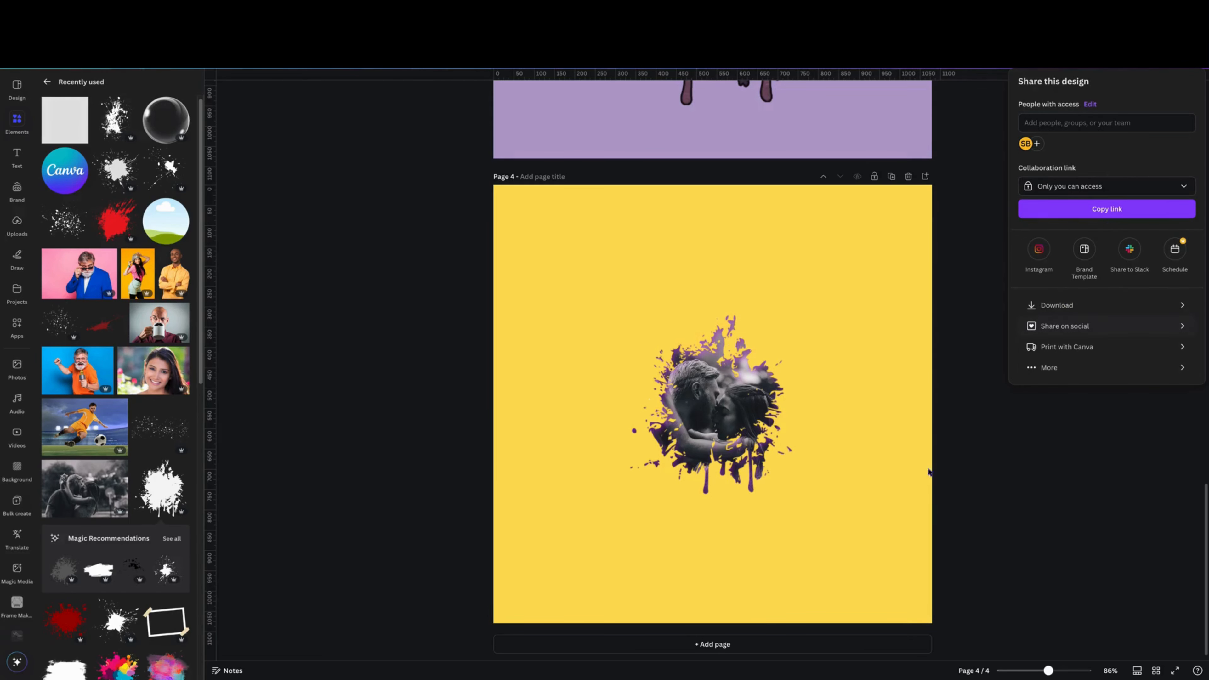
pyautogui.click(735, 643)
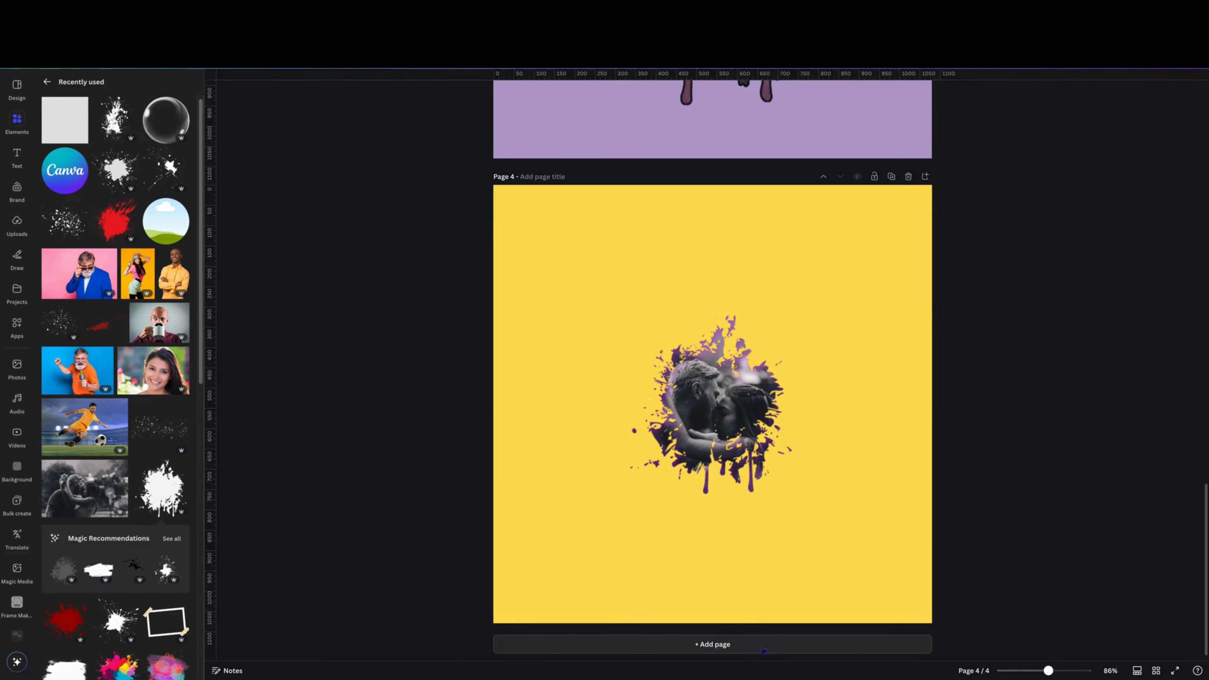
pyautogui.click(736, 643)
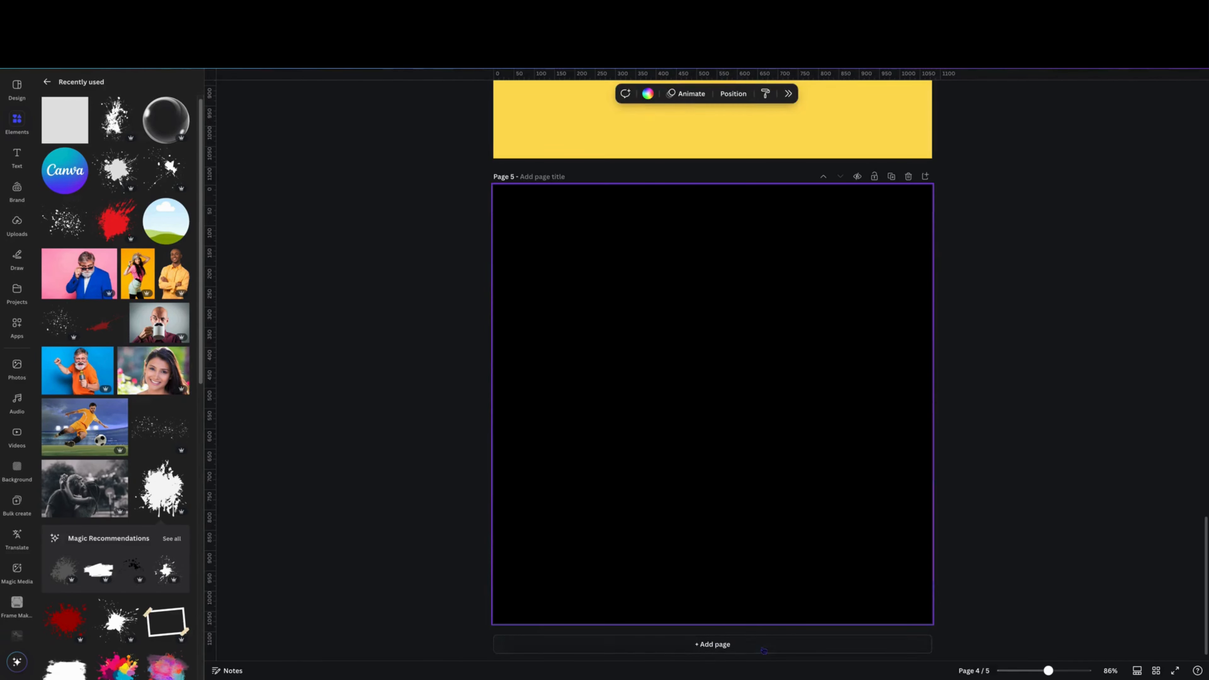
# - Place the uploaded yellow image of the couple in a paint splatter on page 5 and remove its background
pyautogui.click(17, 224)
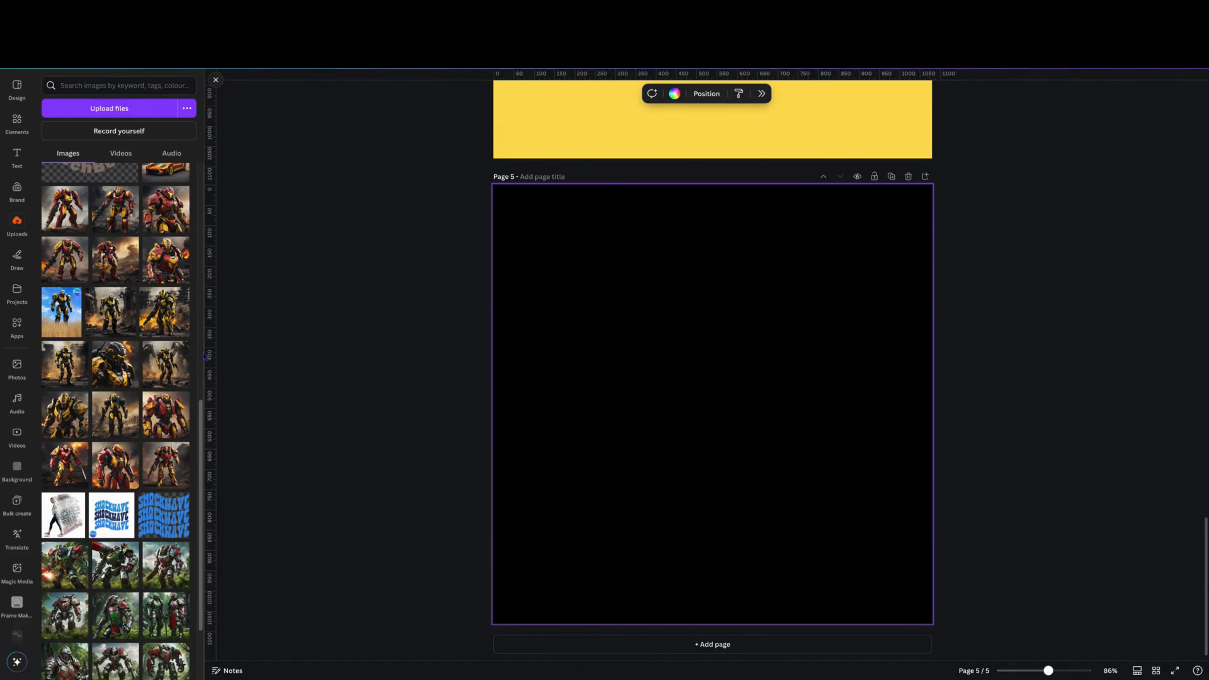
pyautogui.scroll(1, 207, 366)
pyautogui.scroll(10, 206, 366)
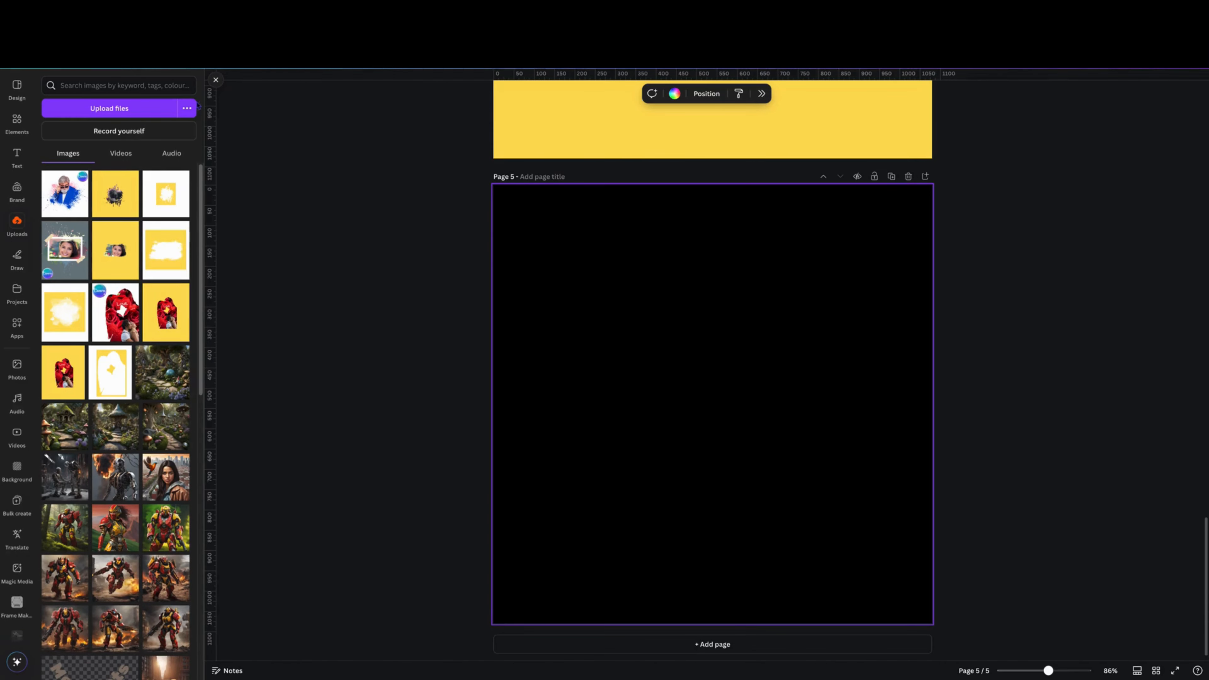
pyautogui.click(118, 206)
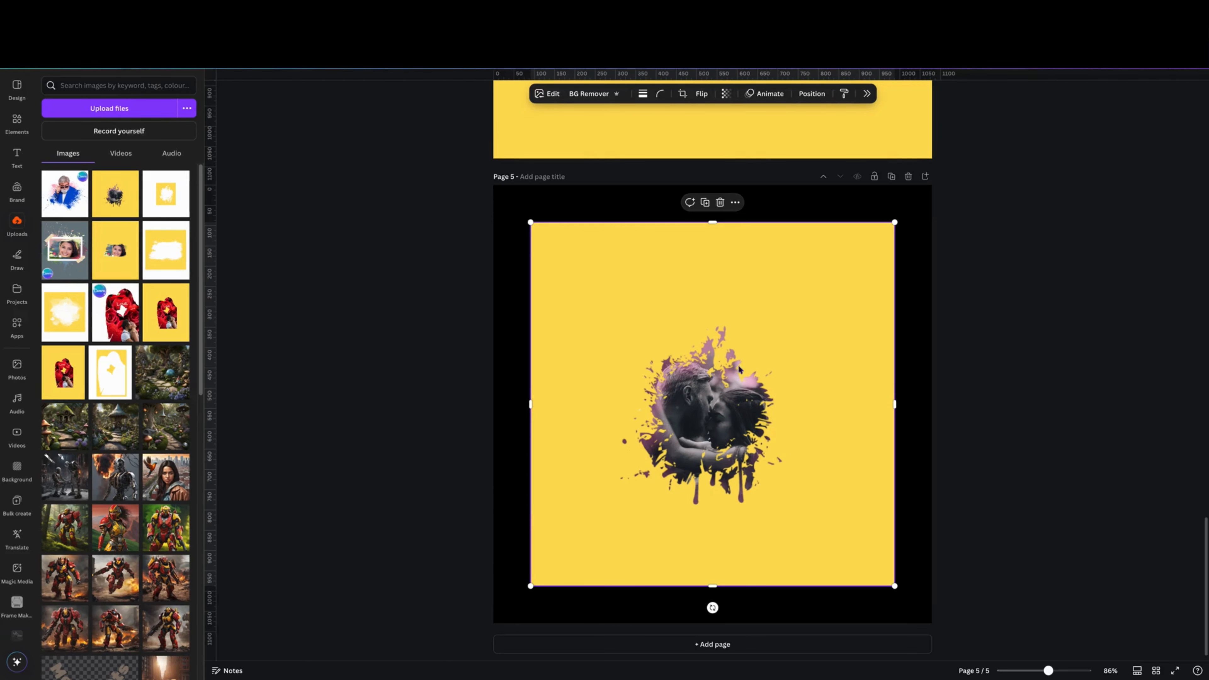
pyautogui.click(589, 93)
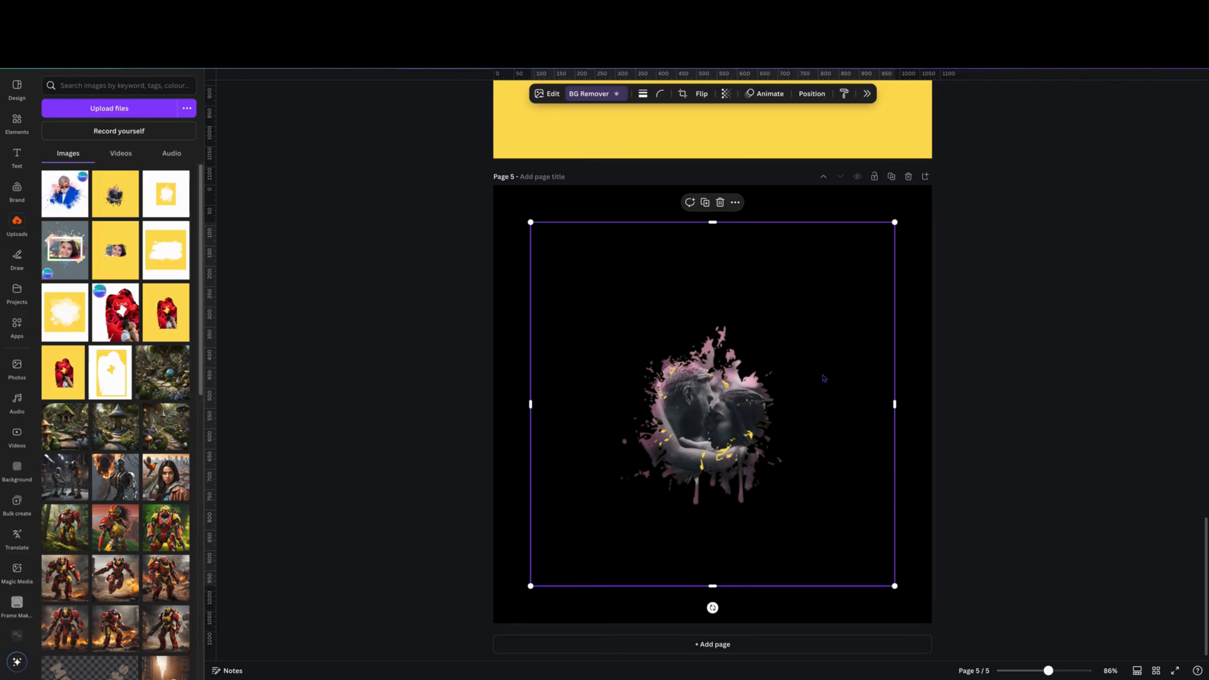